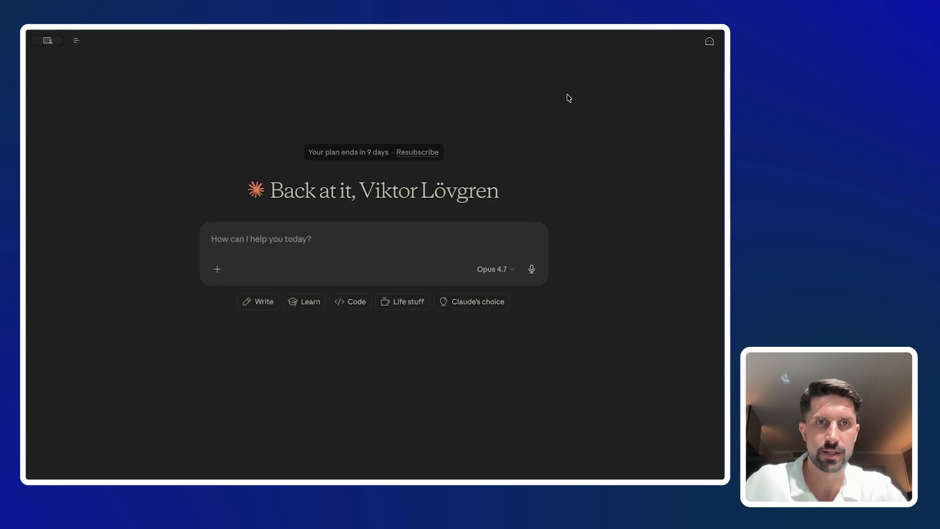
{"action": "left_click_drag", "start_coordinate": [568, 98], "coordinate": [262, 243]}
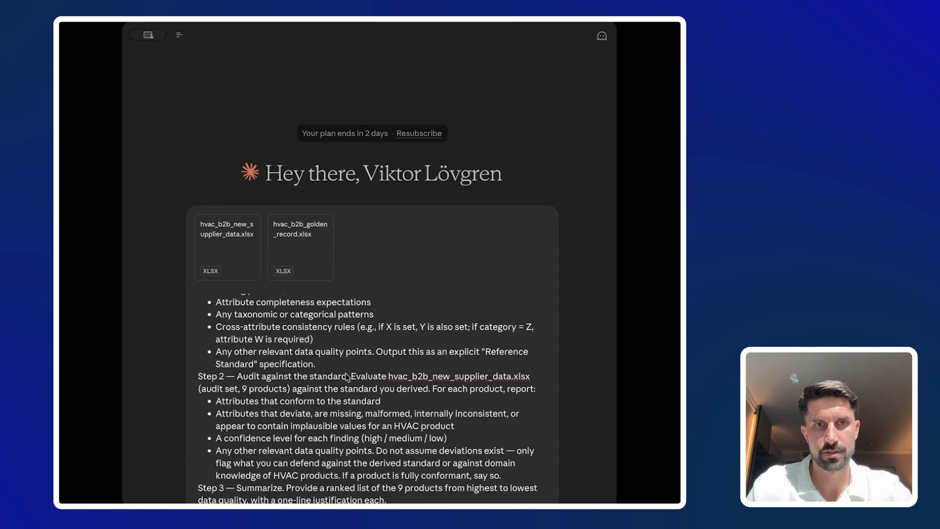
Step: Review the prompt's opening role and dataset description, and insert a blank line between that paragraph and the task instructions
{"action": "scroll", "coordinate": [347, 377], "scroll_direction": "up", "scroll_amount": 3}
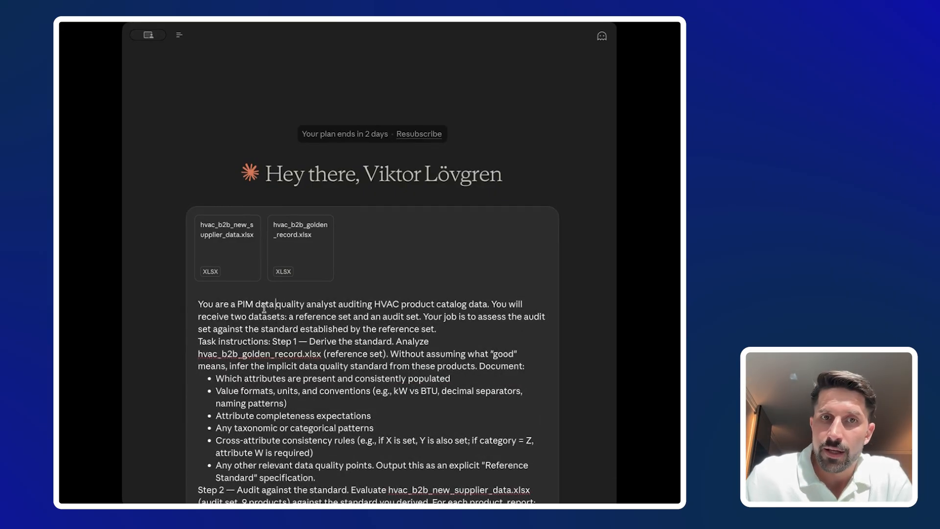
{"action": "left_click_drag", "start_coordinate": [242, 304], "coordinate": [393, 305]}
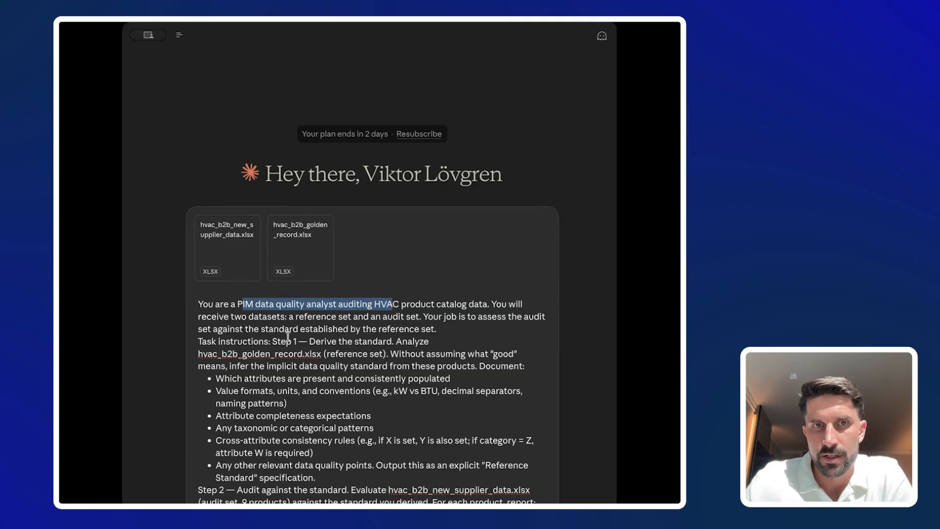
{"action": "left_click", "coordinate": [414, 304]}
{"action": "double_click", "coordinate": [378, 303]}
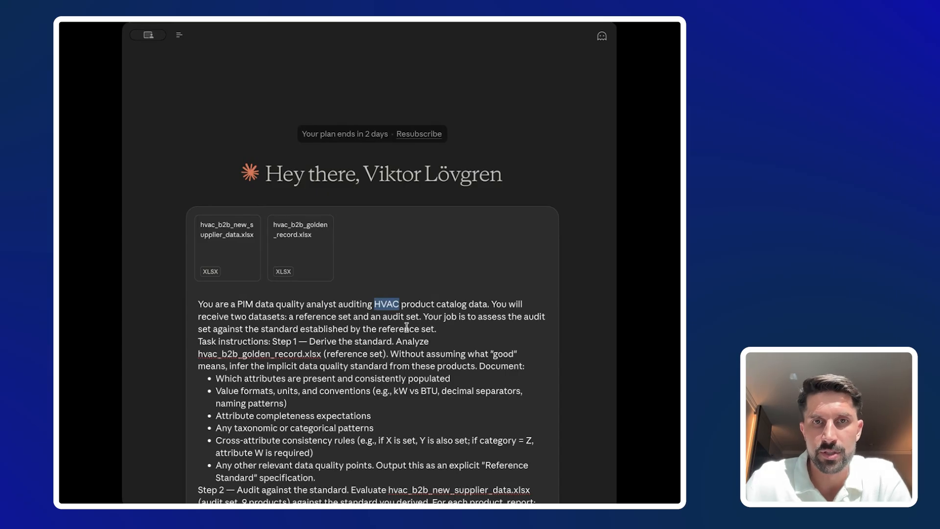
{"action": "left_click_drag", "start_coordinate": [229, 316], "coordinate": [427, 316]}
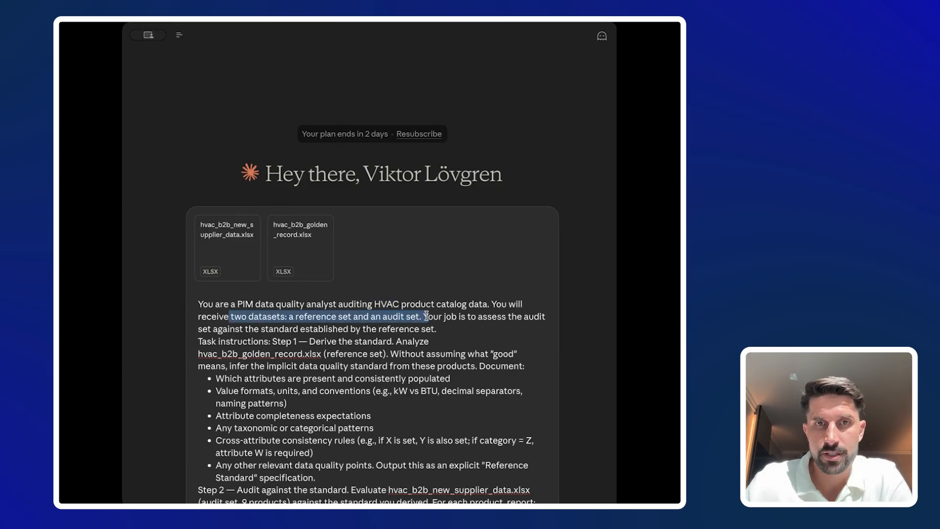
{"action": "left_click", "coordinate": [471, 316]}
{"action": "left_click_drag", "start_coordinate": [299, 330], "coordinate": [439, 328]}
{"action": "left_click", "coordinate": [451, 331]}
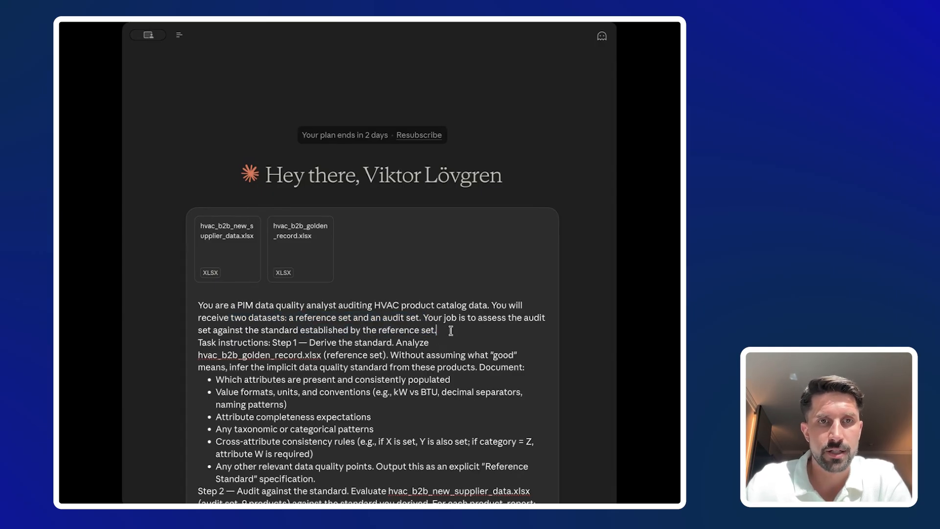
{"action": "key", "text": "Return"}
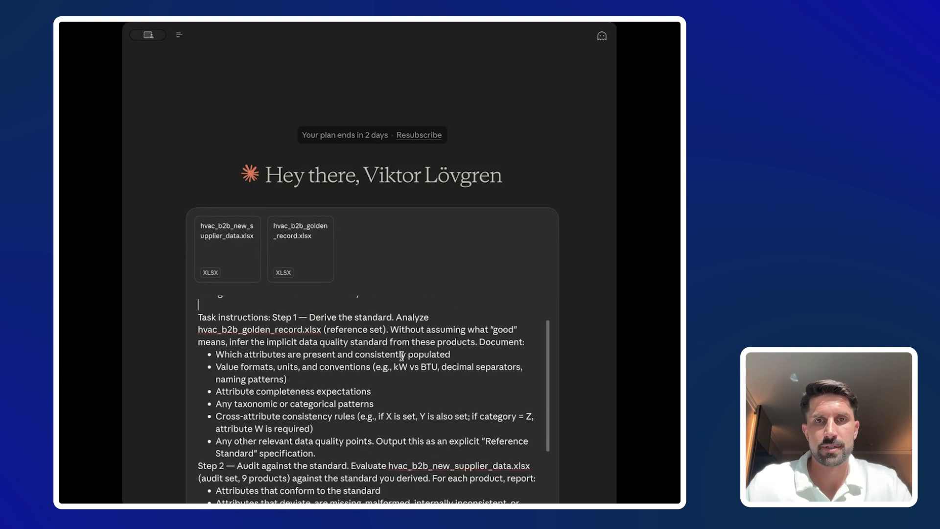
{"action": "scroll", "coordinate": [442, 321], "scroll_direction": "up", "scroll_amount": 1}
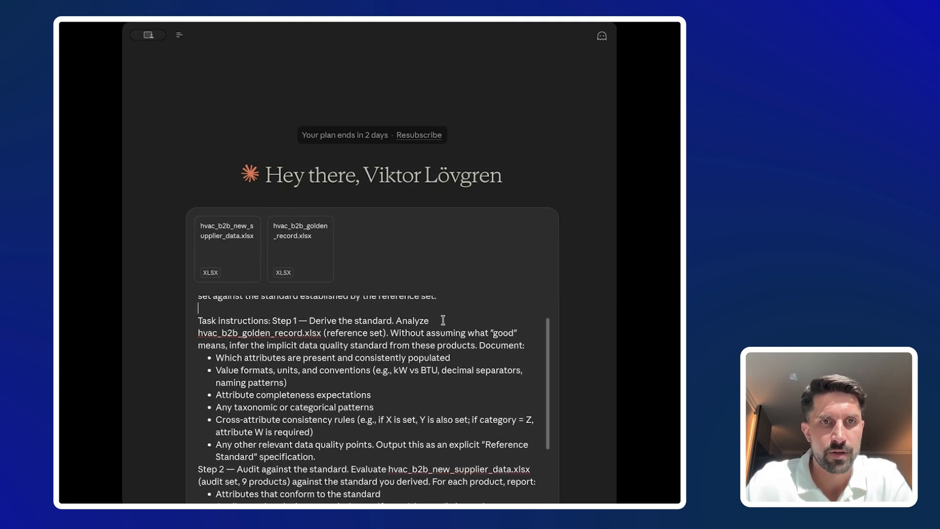
Step: Review the prompt's Step 1 instructions for deriving the standard, and insert a blank line between its bullet list and Step 2
{"action": "left_click_drag", "start_coordinate": [300, 322], "coordinate": [386, 333]}
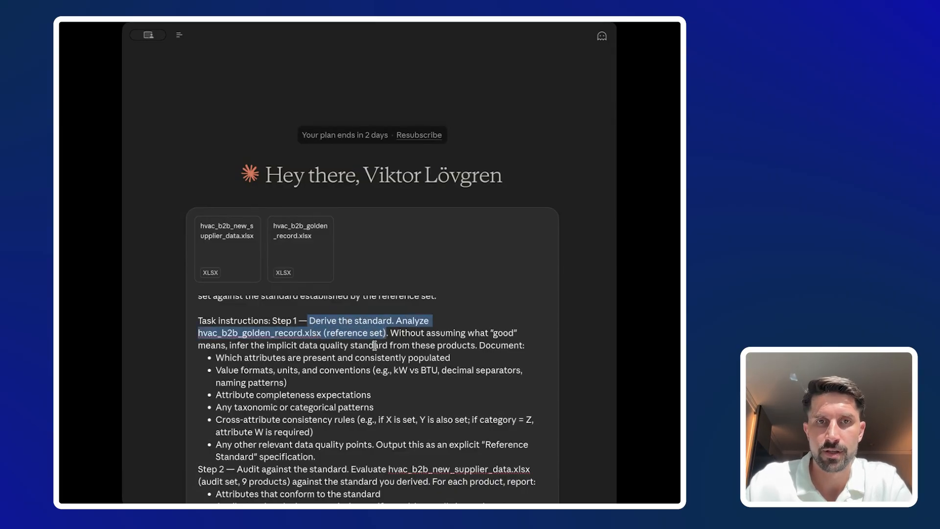
{"action": "left_click", "coordinate": [374, 345]}
{"action": "scroll", "coordinate": [374, 343], "scroll_direction": "down", "scroll_amount": 1}
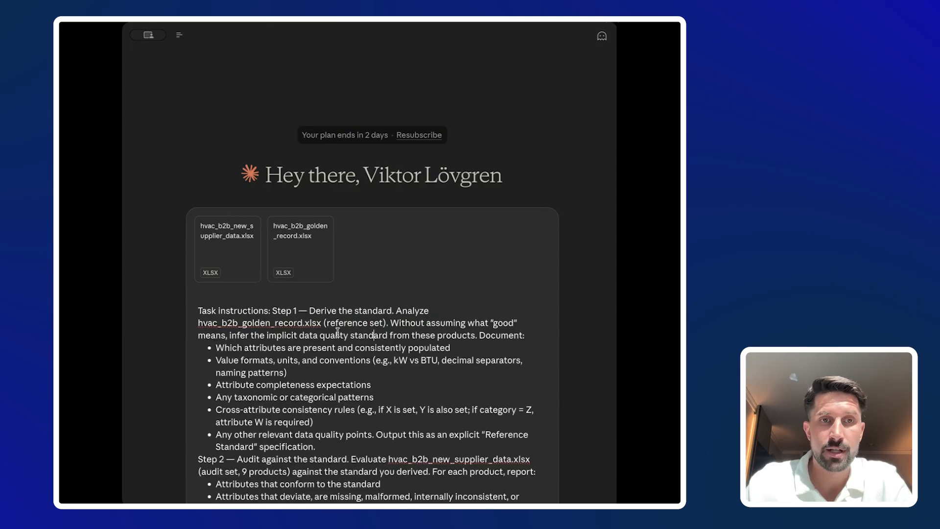
{"action": "left_click_drag", "start_coordinate": [389, 322], "coordinate": [479, 333]}
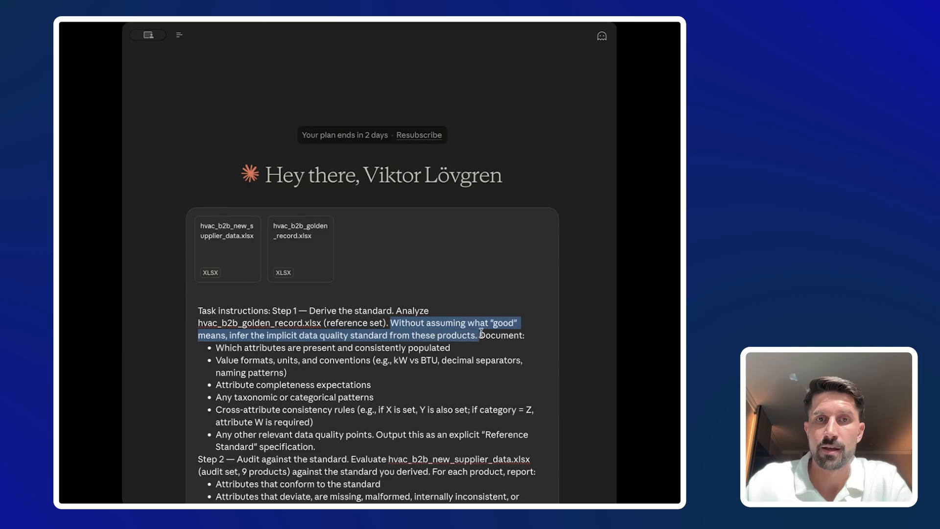
{"action": "left_click", "coordinate": [284, 337]}
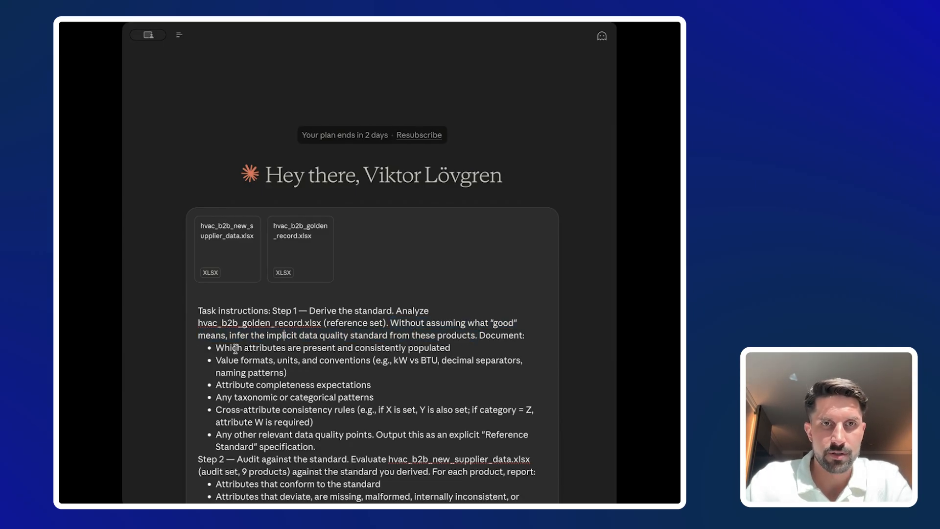
{"action": "left_click_drag", "start_coordinate": [215, 347], "coordinate": [359, 446]}
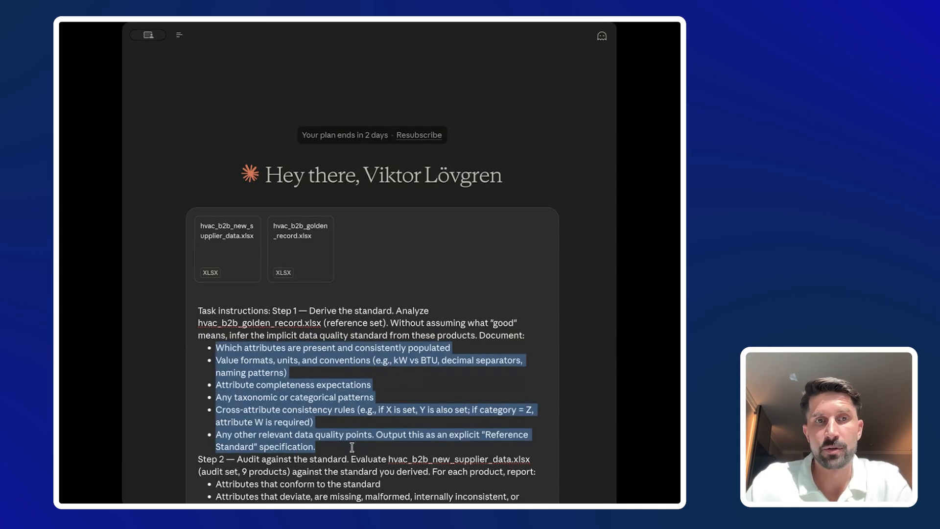
{"action": "left_click", "coordinate": [351, 447]}
{"action": "key", "text": "Return"}
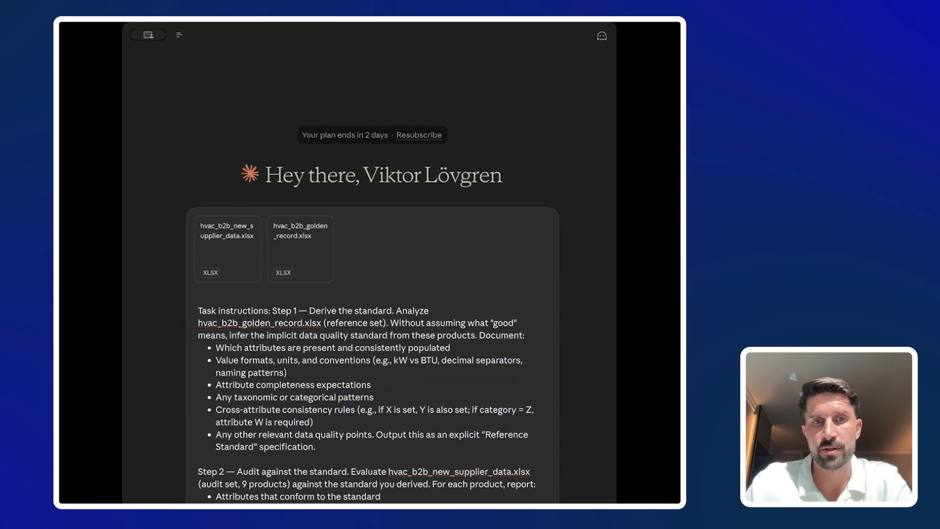
Step: Review the prompt's Step 2 audit instructions for hvac_b2b_new_supplier_data.xlsx, and insert a blank line between its bullet list and Step 3
{"action": "scroll", "coordinate": [353, 446], "scroll_direction": "down", "scroll_amount": 3}
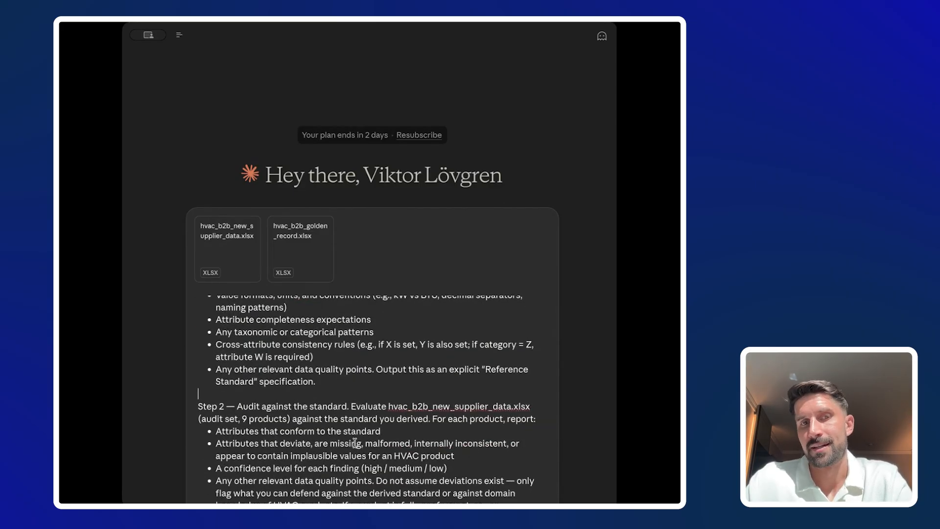
{"action": "scroll", "coordinate": [355, 442], "scroll_direction": "down", "scroll_amount": 1}
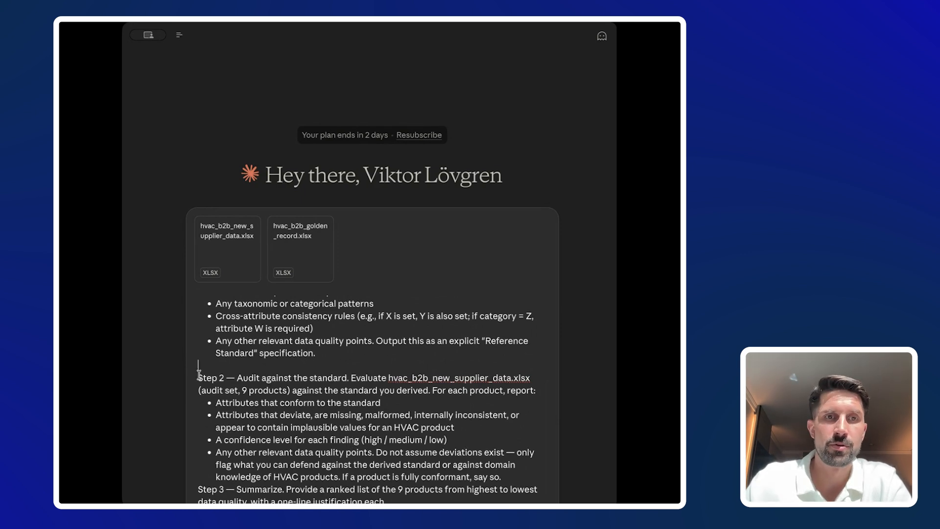
{"action": "left_click_drag", "start_coordinate": [197, 377], "coordinate": [534, 380]}
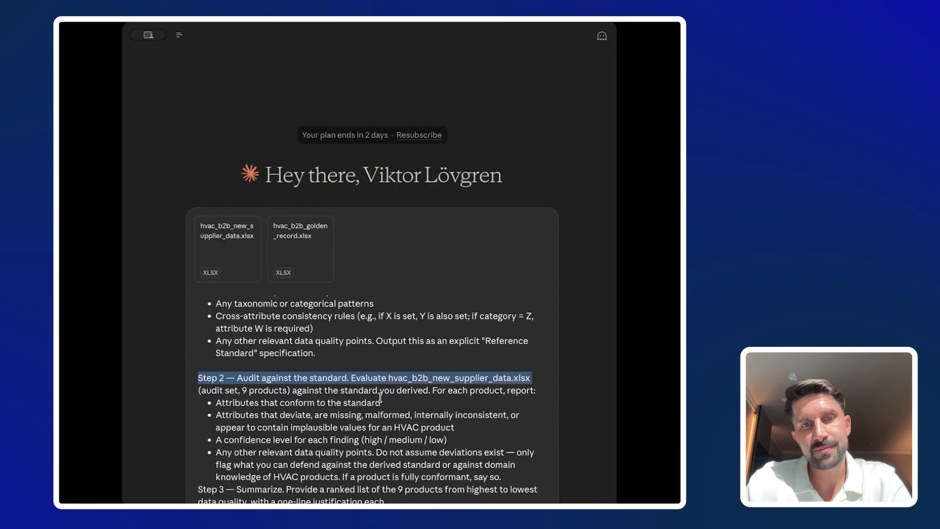
{"action": "scroll", "coordinate": [380, 398], "scroll_direction": "down", "scroll_amount": 1}
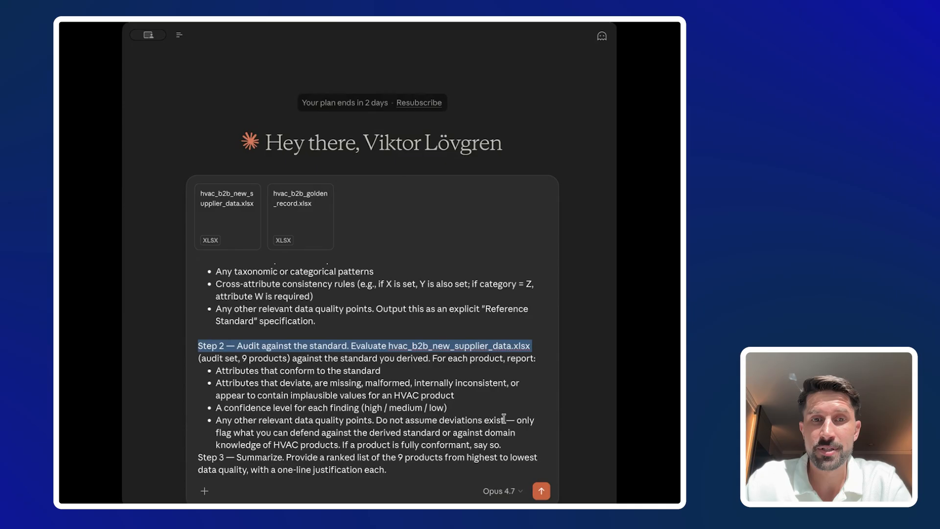
{"action": "left_click_drag", "start_coordinate": [373, 420], "coordinate": [515, 433]}
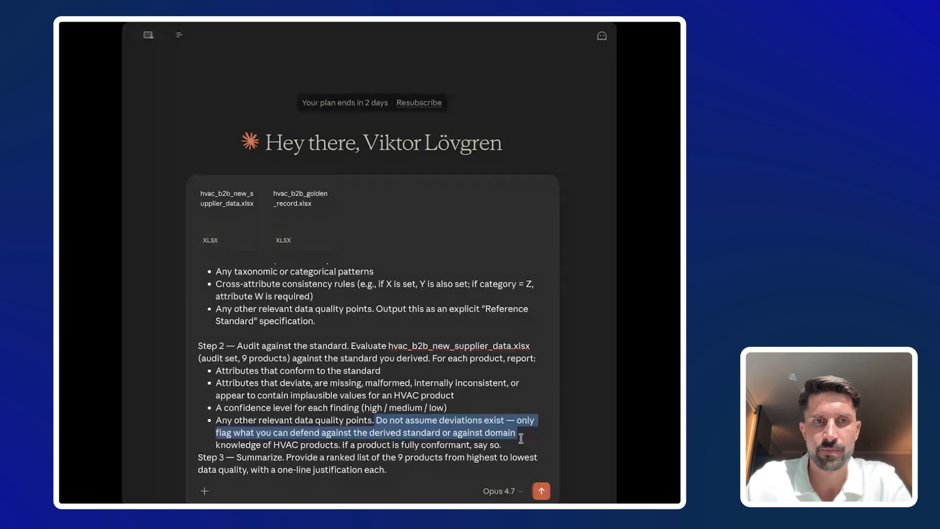
{"action": "left_click", "coordinate": [520, 444]}
{"action": "key", "text": "Return"}
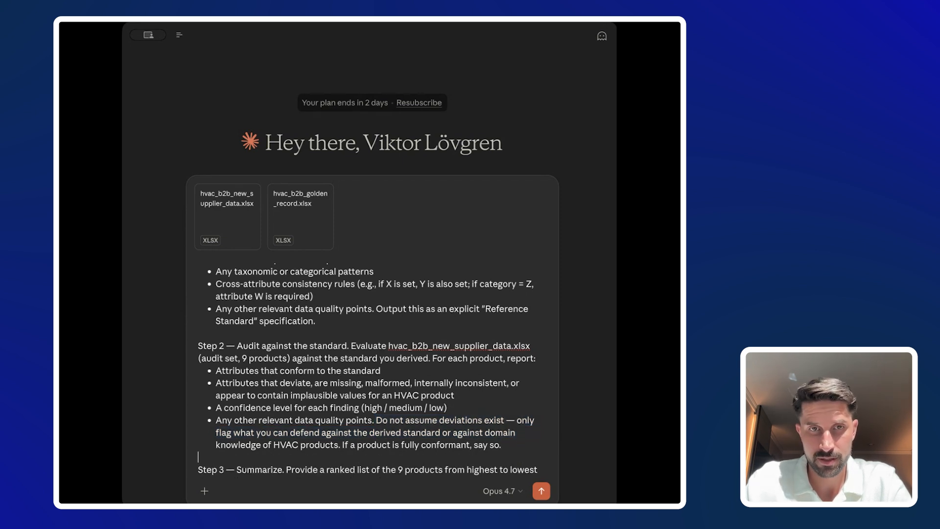
Step: Review the Step 3 ranked-summary instruction and submit the audit prompt with both attached spreadsheets to Opus 4.7
{"action": "scroll", "coordinate": [294, 455], "scroll_direction": "down", "scroll_amount": 1}
{"action": "triple_click", "coordinate": [298, 456]}
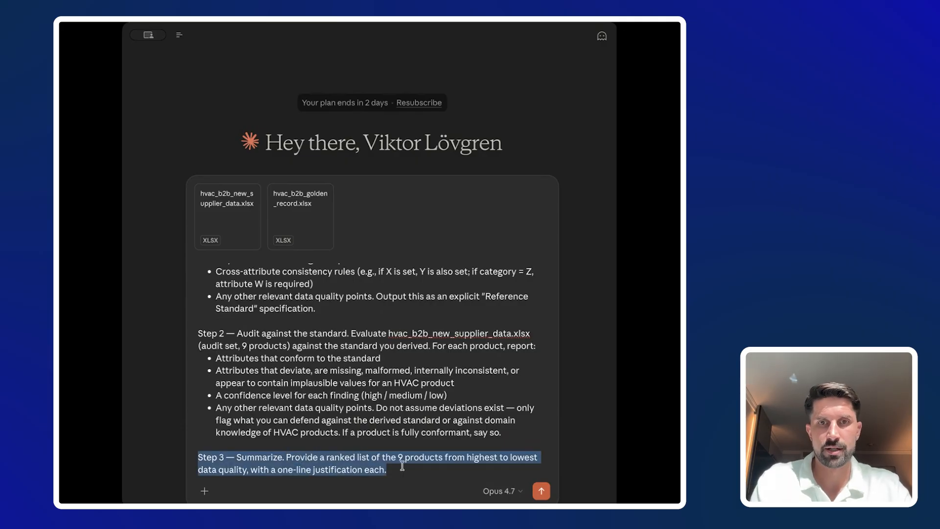
{"action": "left_click", "coordinate": [410, 469]}
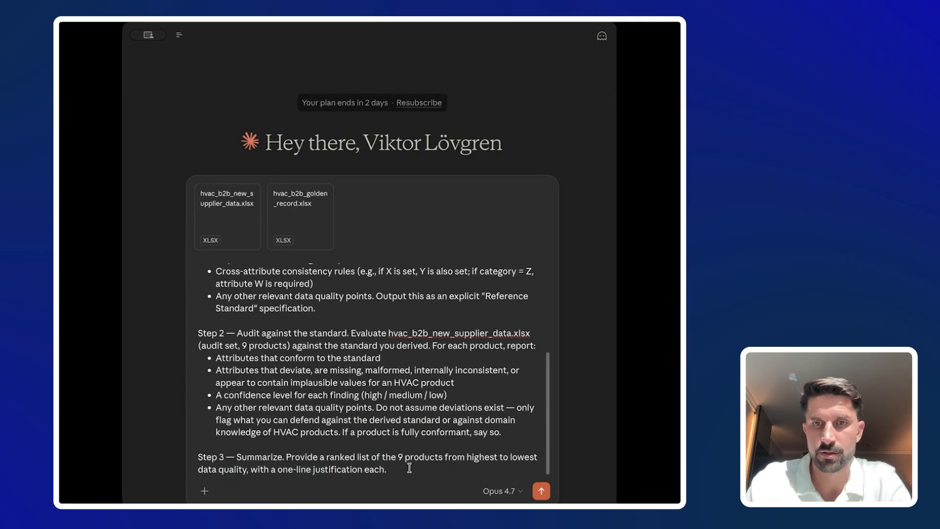
{"action": "key", "text": "Return"}
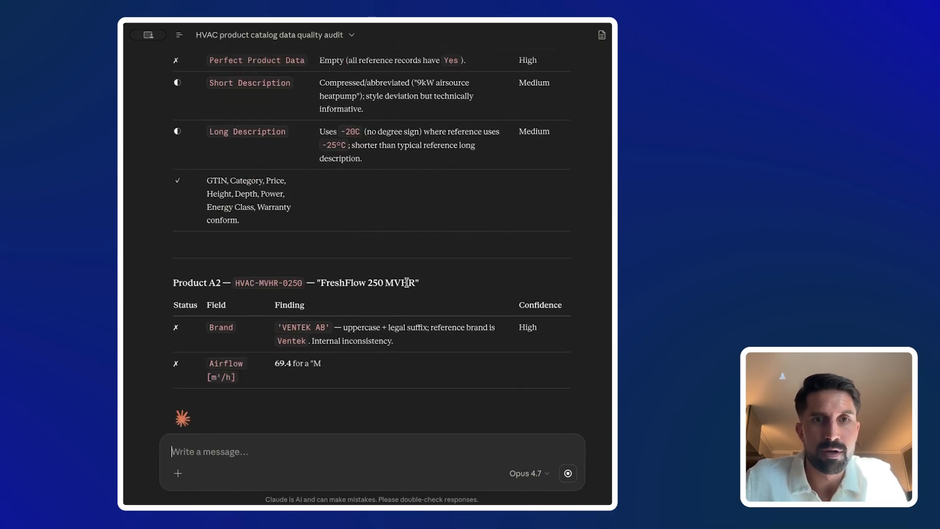
Step: Examine the report's Step 1 reference standard, covering schema, identifier, naming, brand, category, description and unit conventions plus the conditional completeness rules
{"action": "scroll", "coordinate": [402, 278], "scroll_direction": "up", "scroll_amount": 20}
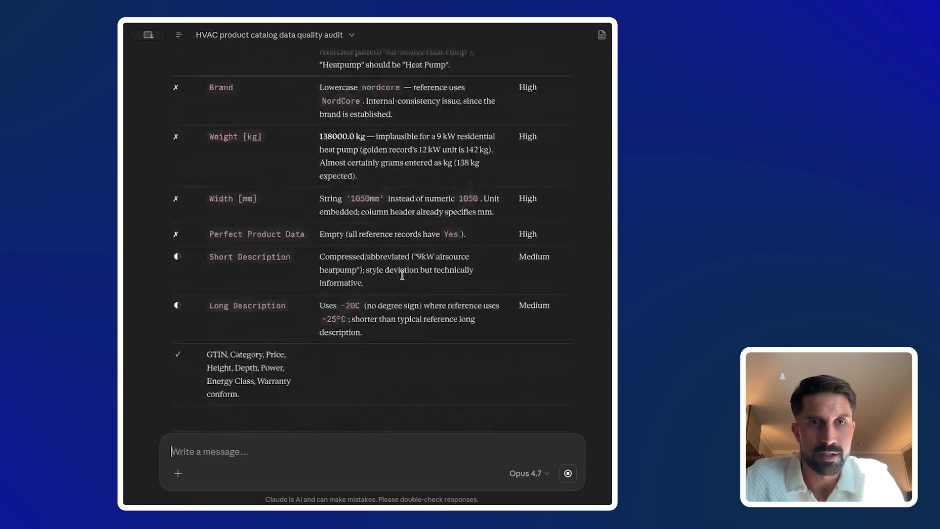
{"action": "scroll", "coordinate": [402, 273], "scroll_direction": "up", "scroll_amount": 5}
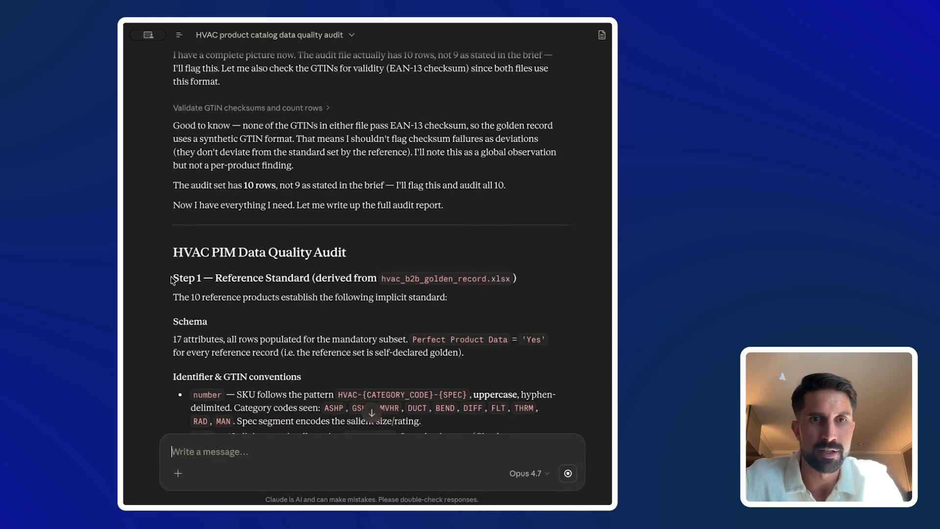
{"action": "left_click_drag", "start_coordinate": [173, 276], "coordinate": [451, 300]}
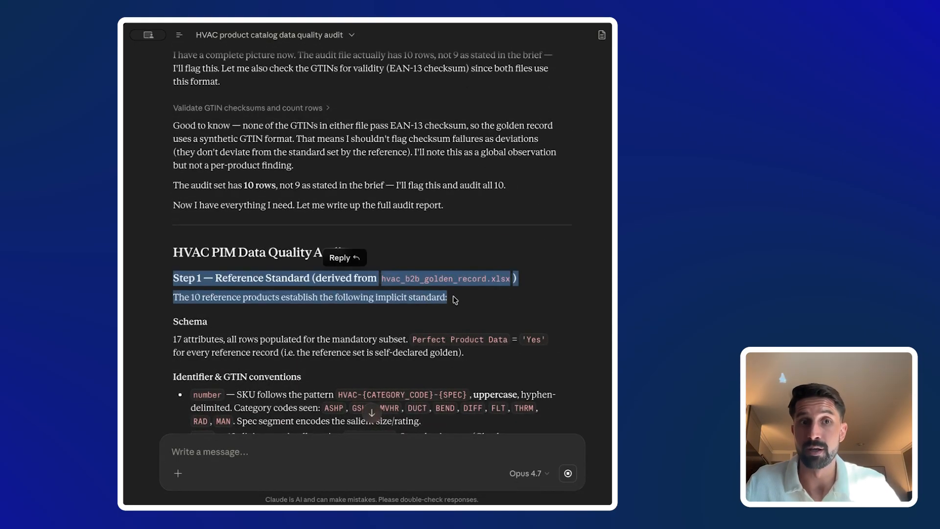
{"action": "left_click", "coordinate": [298, 323]}
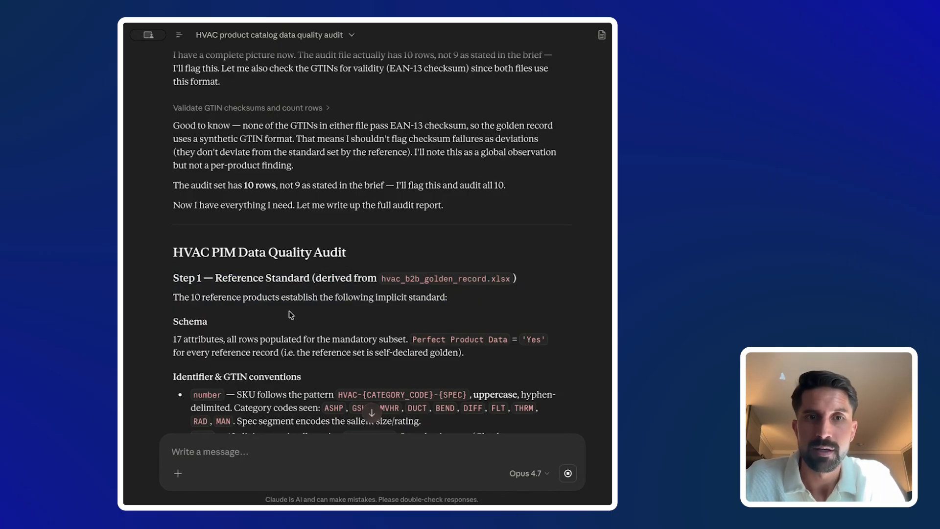
{"action": "scroll", "coordinate": [292, 315], "scroll_direction": "down", "scroll_amount": 3}
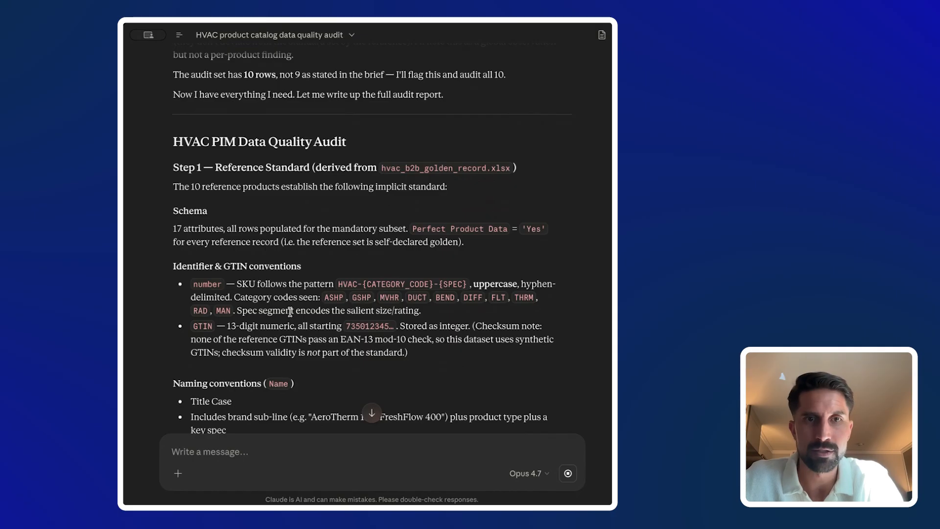
{"action": "scroll", "coordinate": [290, 312], "scroll_direction": "down", "scroll_amount": 2}
{"action": "scroll", "coordinate": [289, 312], "scroll_direction": "down", "scroll_amount": 1}
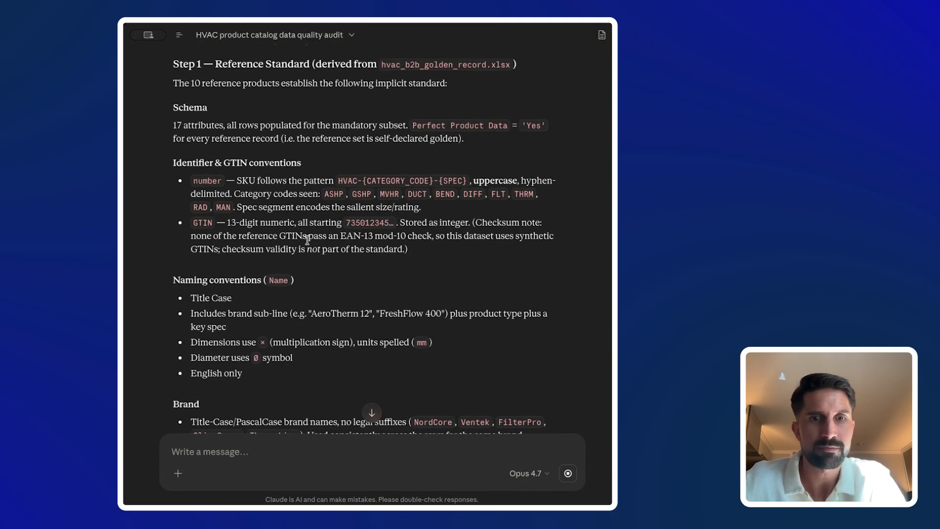
{"action": "scroll", "coordinate": [283, 259], "scroll_direction": "up", "scroll_amount": 1}
{"action": "scroll", "coordinate": [293, 292], "scroll_direction": "down", "scroll_amount": 4}
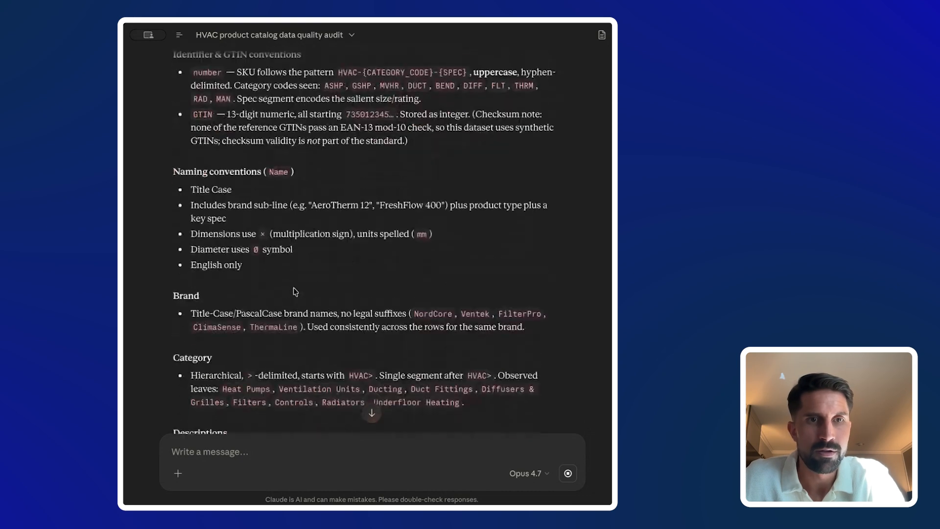
{"action": "scroll", "coordinate": [291, 286], "scroll_direction": "down", "scroll_amount": 5}
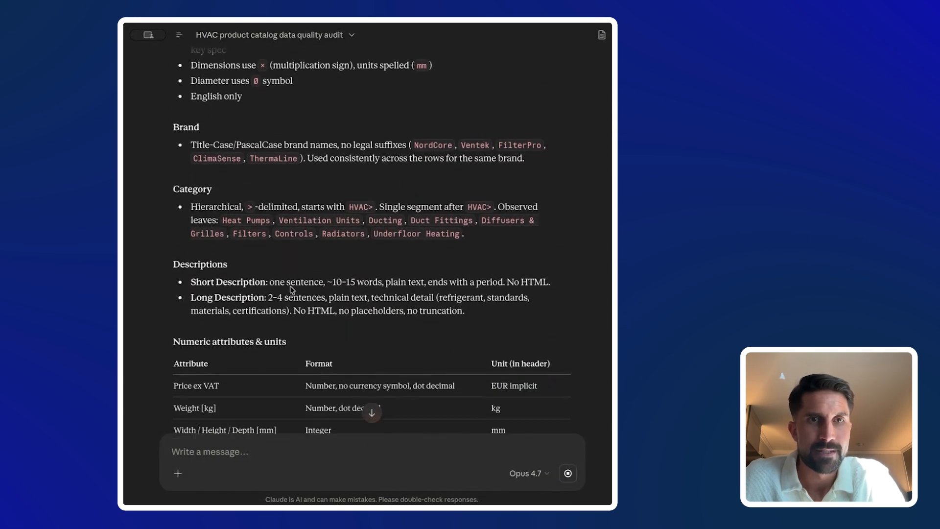
{"action": "scroll", "coordinate": [292, 289], "scroll_direction": "down", "scroll_amount": 2}
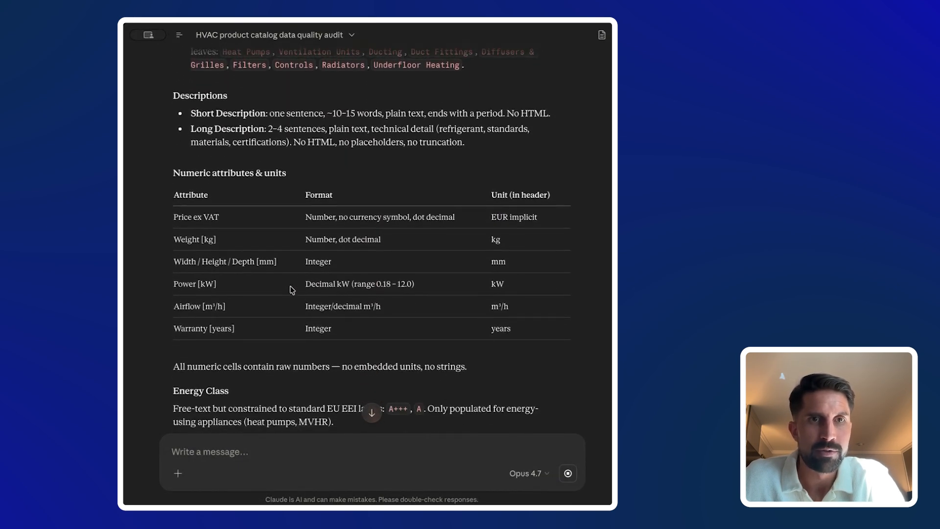
{"action": "scroll", "coordinate": [291, 290], "scroll_direction": "down", "scroll_amount": 12}
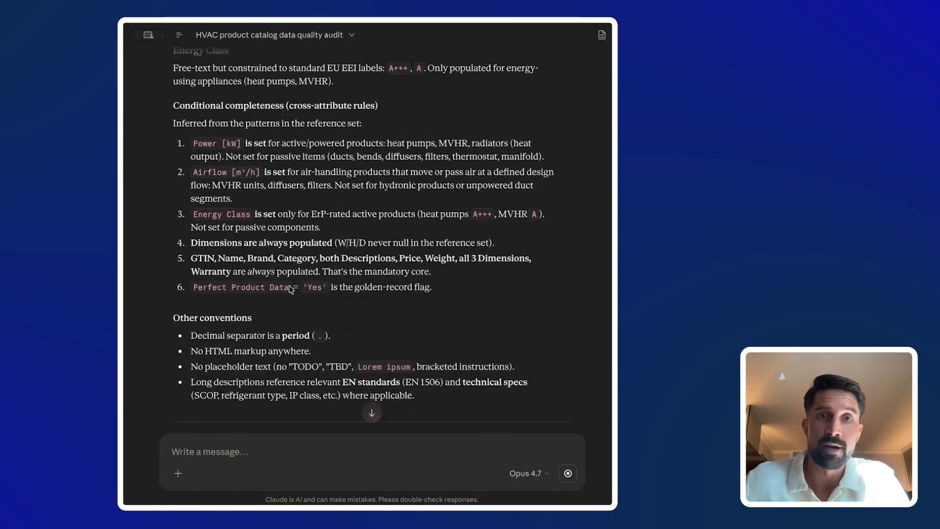
Step: Examine the Step 2 audit findings for Product A1, hvac-ashp-9000, covering its number, name, brand, weight, width and descriptions
{"action": "scroll", "coordinate": [292, 289], "scroll_direction": "down", "scroll_amount": 3}
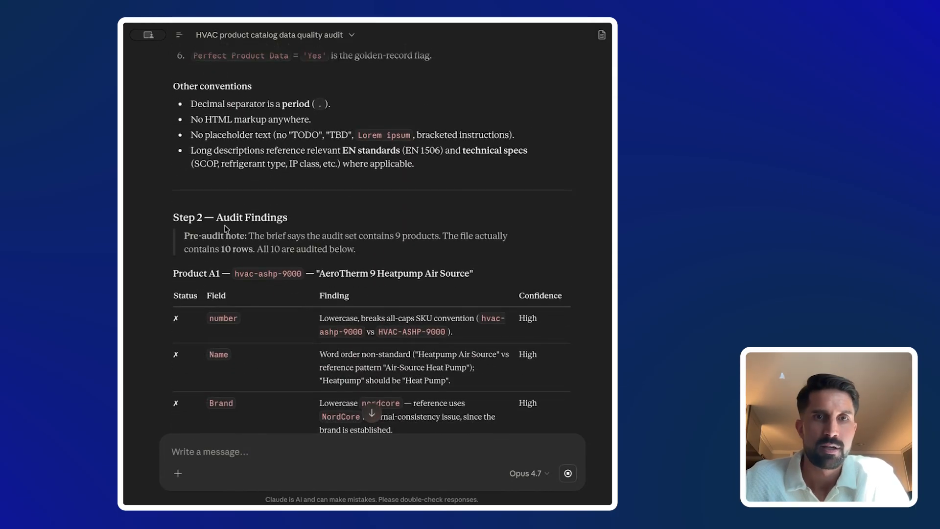
{"action": "scroll", "coordinate": [289, 230], "scroll_direction": "down", "scroll_amount": 1}
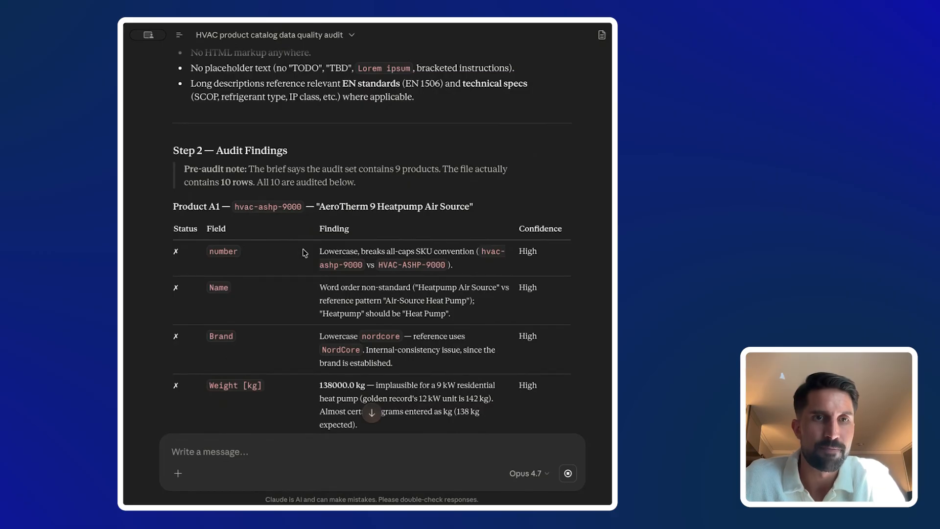
{"action": "left_click_drag", "start_coordinate": [319, 252], "coordinate": [361, 251]}
{"action": "left_click", "coordinate": [366, 251]}
{"action": "scroll", "coordinate": [369, 253], "scroll_direction": "down", "scroll_amount": 1}
{"action": "scroll", "coordinate": [369, 253], "scroll_direction": "down", "scroll_amount": 2}
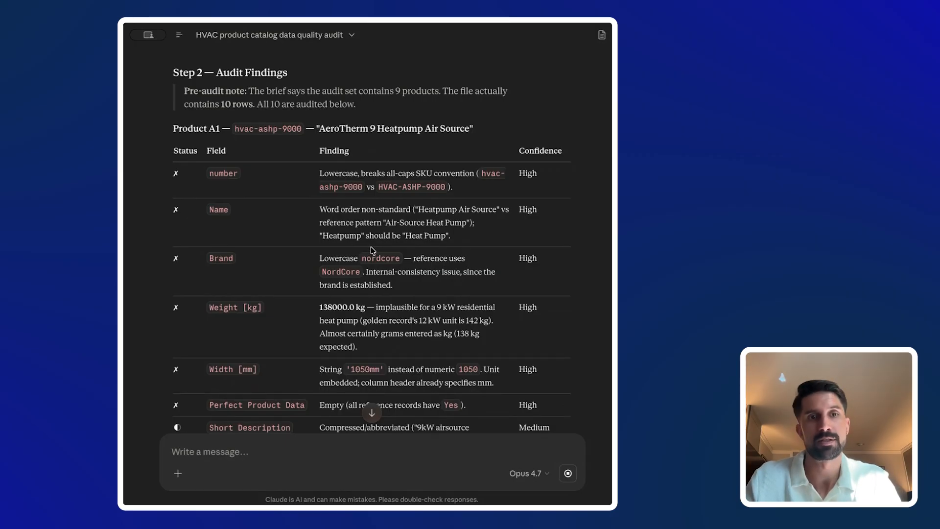
{"action": "left_click_drag", "start_coordinate": [408, 286], "coordinate": [300, 245]}
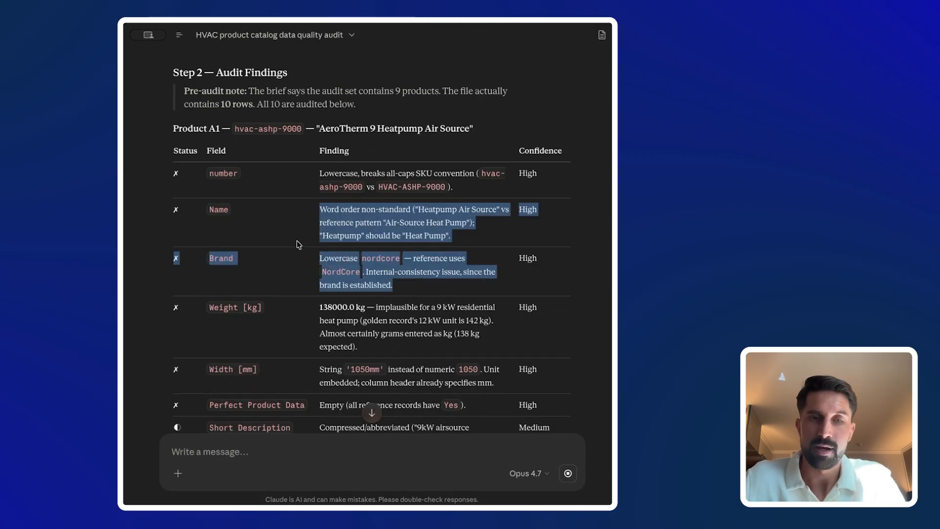
{"action": "left_click", "coordinate": [328, 259]}
{"action": "scroll", "coordinate": [368, 282], "scroll_direction": "down", "scroll_amount": 1}
{"action": "scroll", "coordinate": [369, 282], "scroll_direction": "down", "scroll_amount": 2}
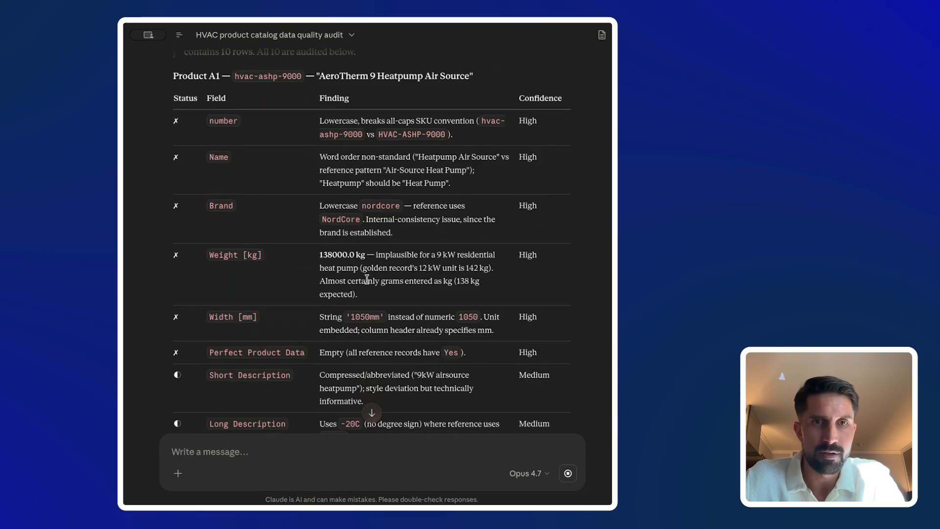
{"action": "left_click_drag", "start_coordinate": [319, 255], "coordinate": [403, 257]}
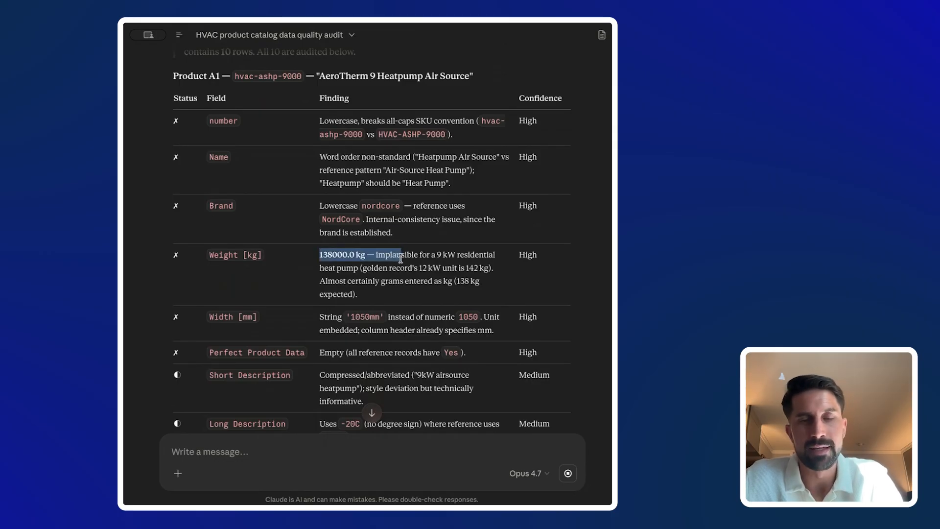
{"action": "left_click", "coordinate": [415, 265]}
{"action": "scroll", "coordinate": [398, 277], "scroll_direction": "down", "scroll_amount": 4}
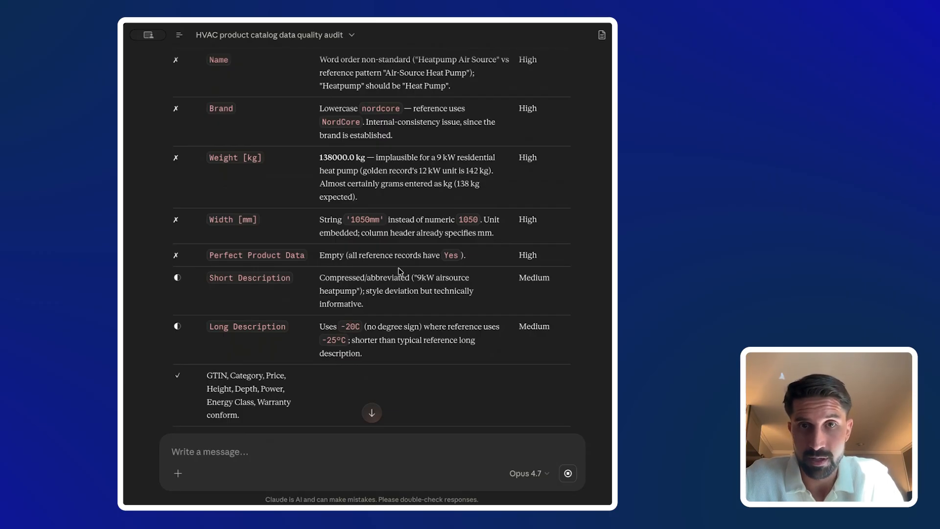
{"action": "scroll", "coordinate": [400, 272], "scroll_direction": "down", "scroll_amount": 4}
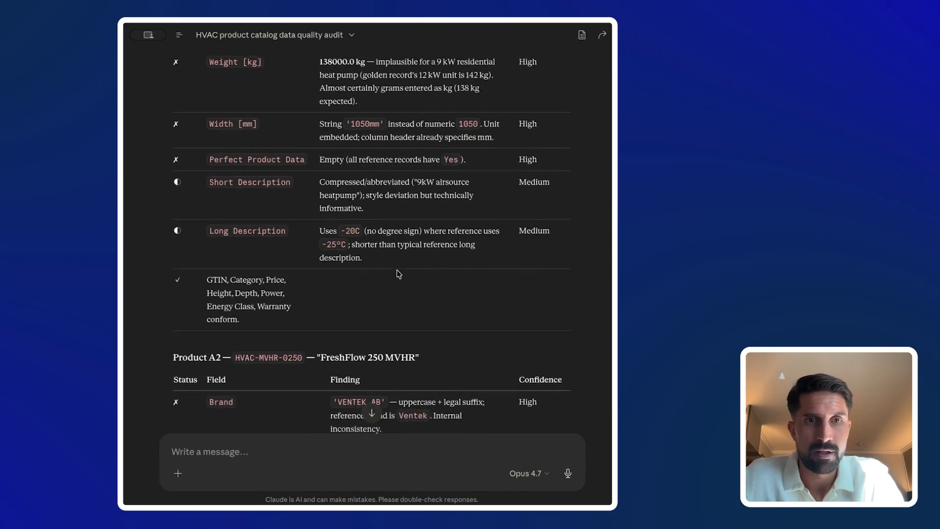
Step: Examine the audit findings for Product A2, HVAC-MVHR-0250, covering its brand, airflow, descriptions and power
{"action": "scroll", "coordinate": [399, 275], "scroll_direction": "down", "scroll_amount": 10}
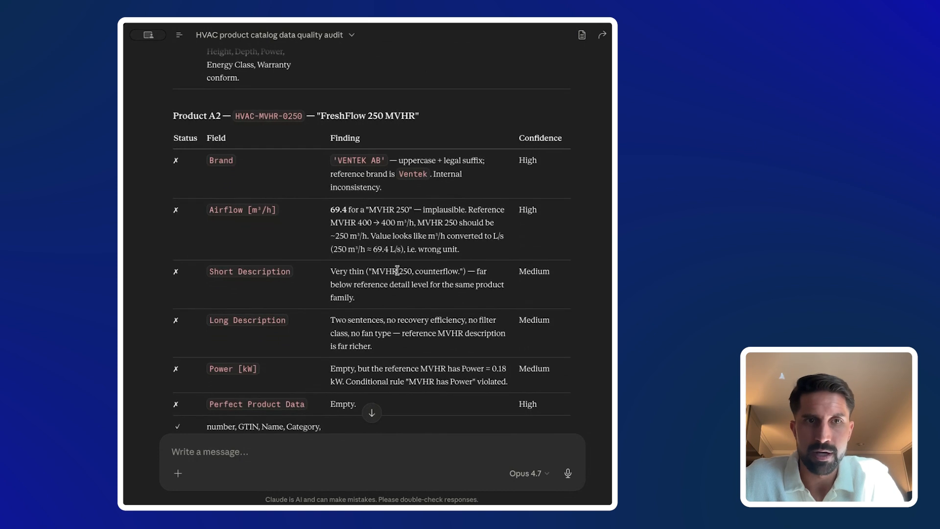
{"action": "scroll", "coordinate": [398, 269], "scroll_direction": "up", "scroll_amount": 1}
{"action": "scroll", "coordinate": [361, 217], "scroll_direction": "down", "scroll_amount": 1}
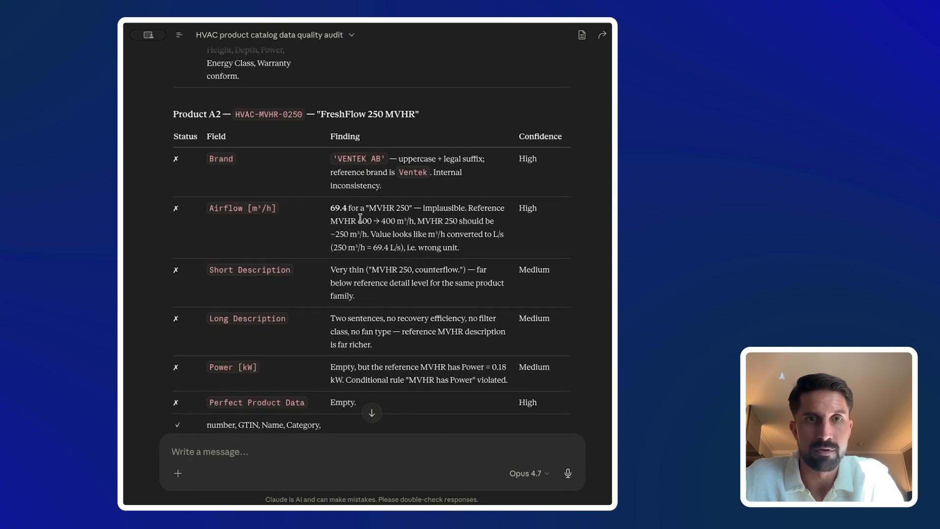
{"action": "left_click_drag", "start_coordinate": [387, 186], "coordinate": [337, 151]}
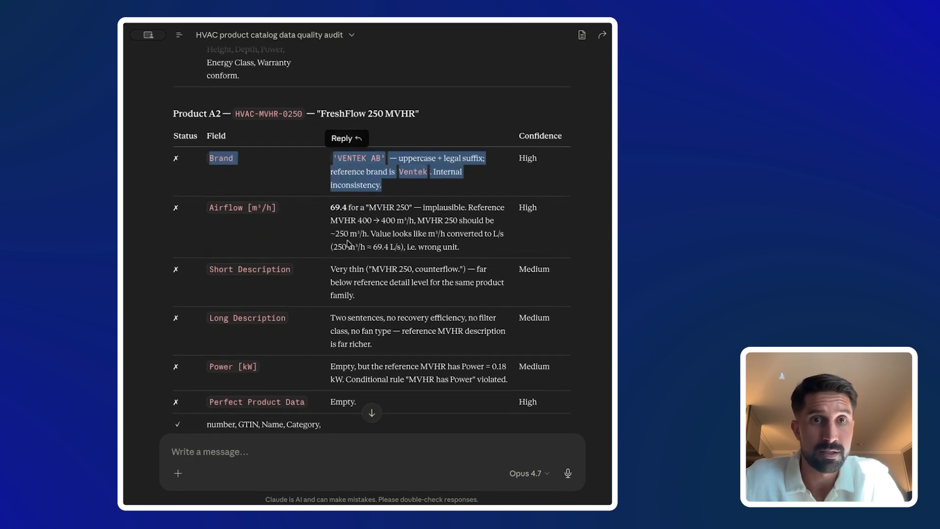
{"action": "left_click_drag", "start_coordinate": [333, 207], "coordinate": [430, 234]}
{"action": "left_click", "coordinate": [435, 244]}
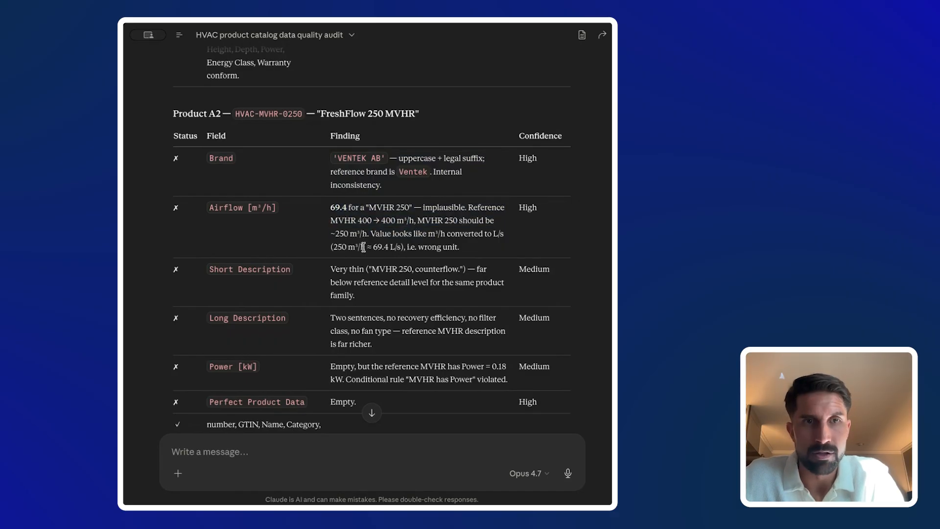
{"action": "scroll", "coordinate": [362, 247], "scroll_direction": "down", "scroll_amount": 3}
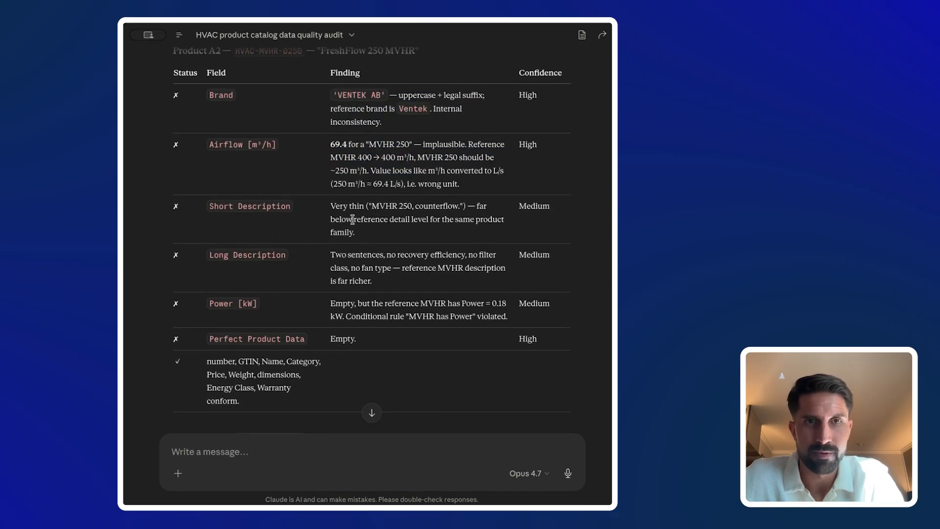
{"action": "scroll", "coordinate": [329, 229], "scroll_direction": "down", "scroll_amount": 1}
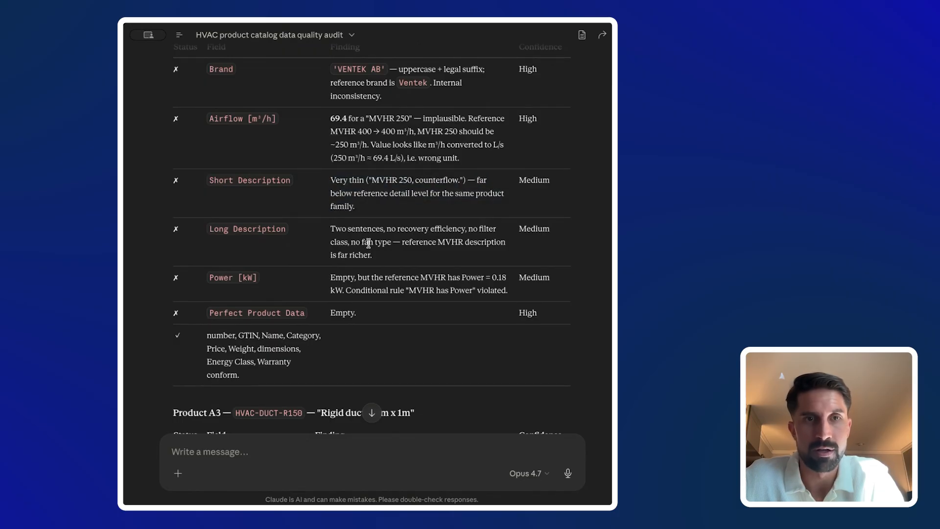
Step: Skim the per-product audit findings for products A3 through A10
{"action": "scroll", "coordinate": [369, 251], "scroll_direction": "down", "scroll_amount": 10}
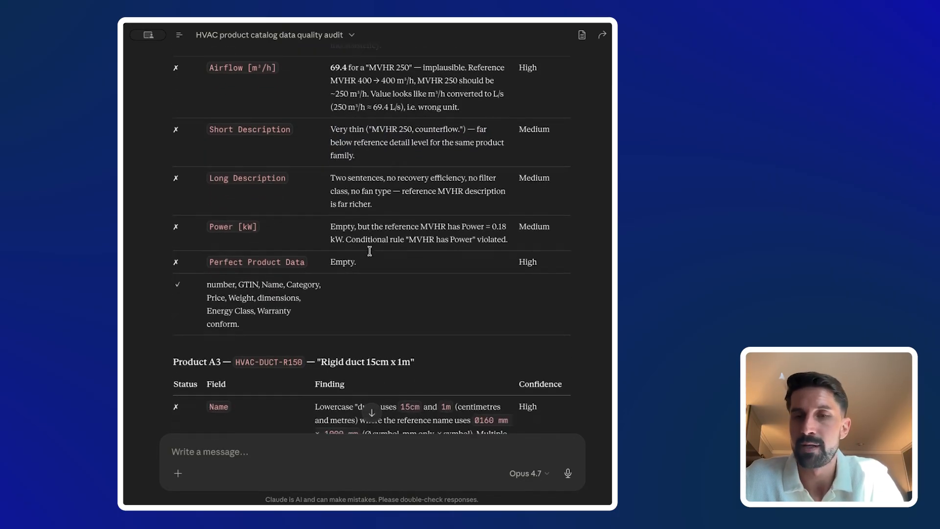
{"action": "scroll", "coordinate": [368, 247], "scroll_direction": "down", "scroll_amount": 20}
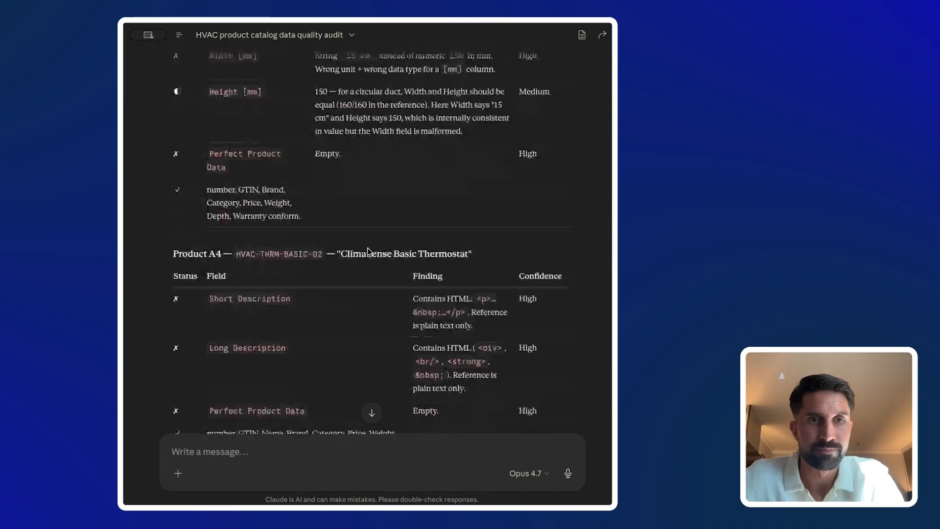
{"action": "scroll", "coordinate": [369, 210], "scroll_direction": "down", "scroll_amount": 15}
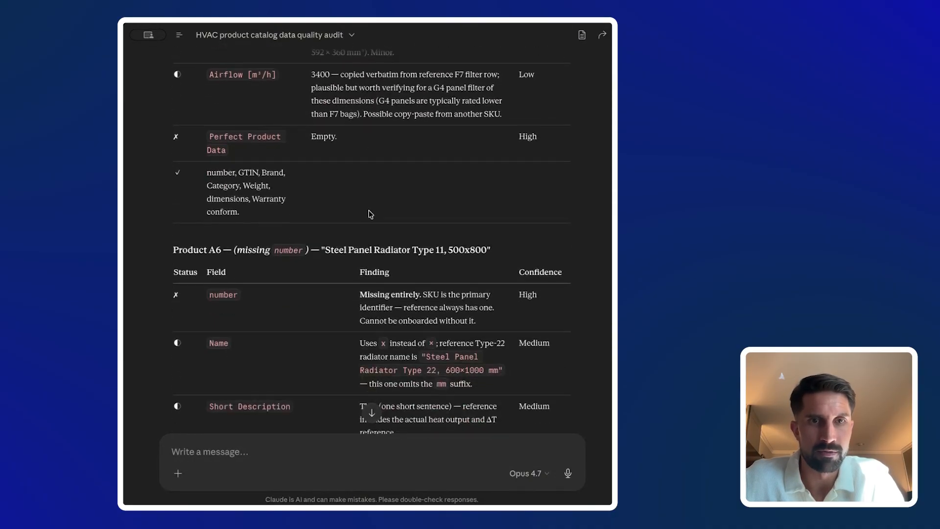
{"action": "scroll", "coordinate": [368, 211], "scroll_direction": "down", "scroll_amount": 20}
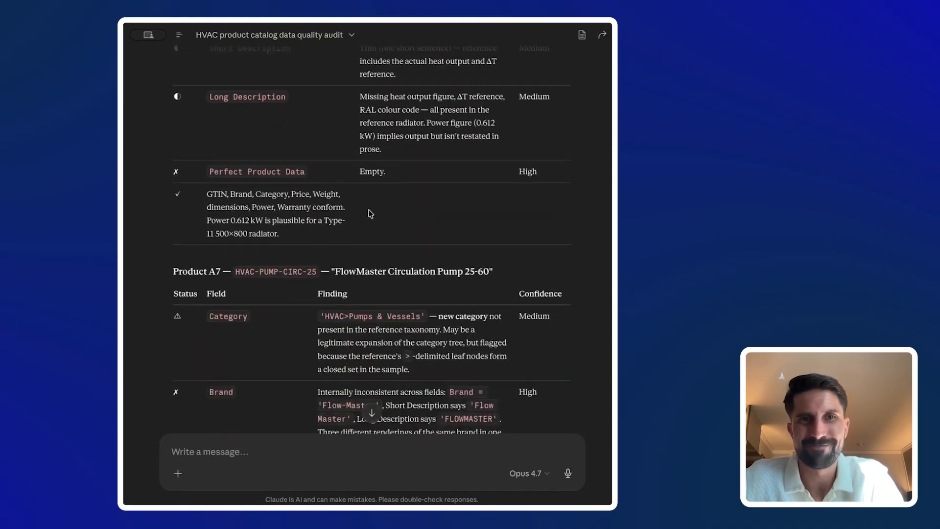
{"action": "scroll", "coordinate": [368, 214], "scroll_direction": "down", "scroll_amount": 20}
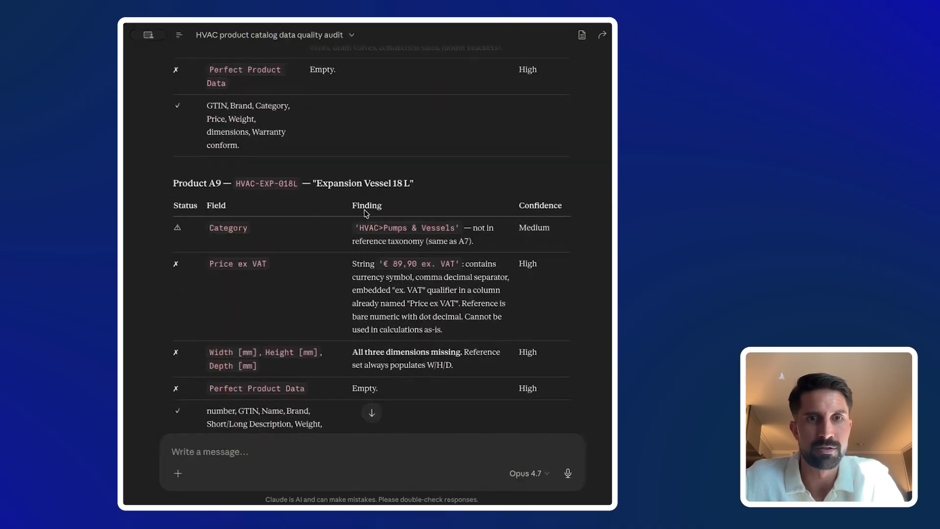
{"action": "scroll", "coordinate": [363, 214], "scroll_direction": "down", "scroll_amount": 15}
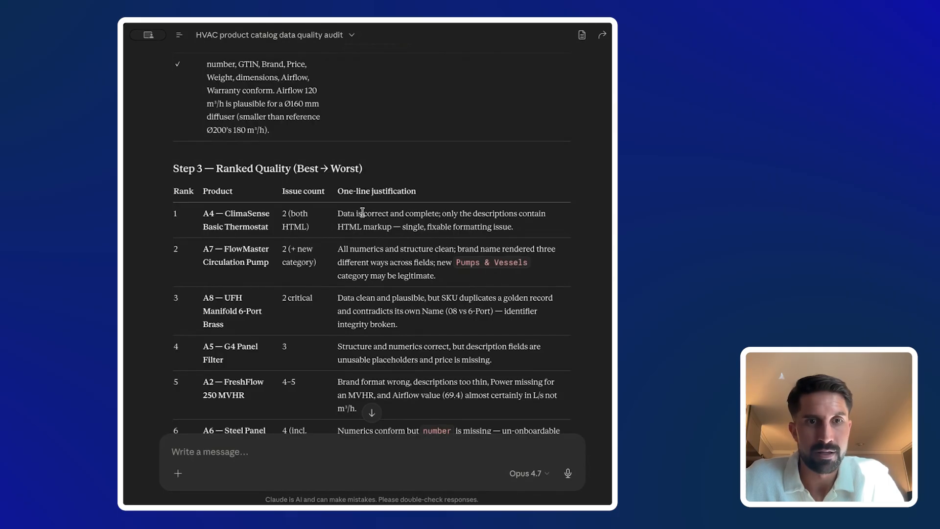
Step: Examine the Step 3 quality ranking from best to worst product, including its justifications and the cross-cutting observations
{"action": "scroll", "coordinate": [363, 214], "scroll_direction": "down", "scroll_amount": 18}
{"action": "scroll", "coordinate": [364, 219], "scroll_direction": "up", "scroll_amount": 16}
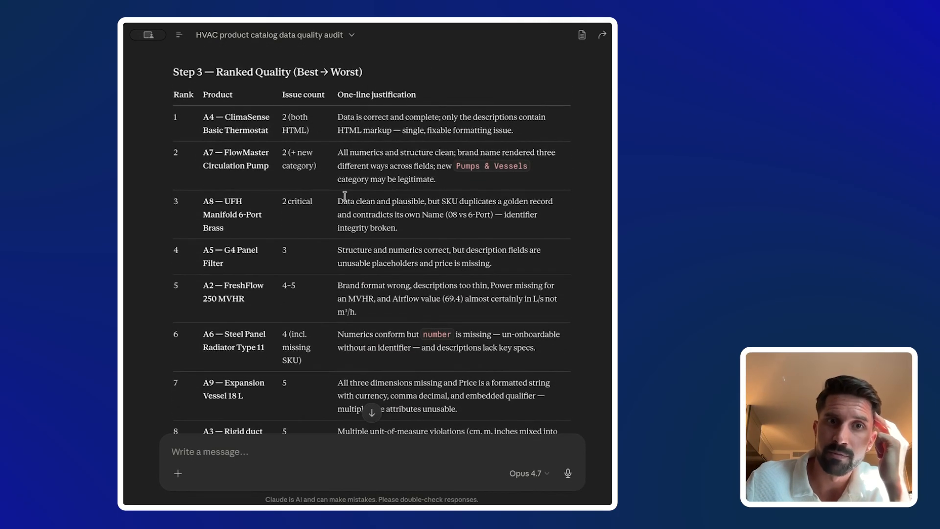
{"action": "left_click_drag", "start_coordinate": [183, 119], "coordinate": [309, 130]}
{"action": "scroll", "coordinate": [282, 255], "scroll_direction": "down", "scroll_amount": 11}
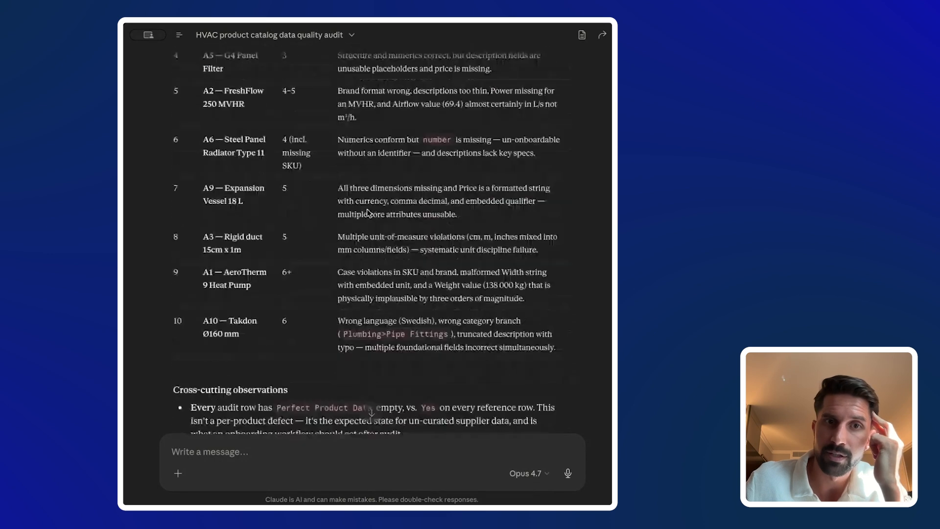
{"action": "left_click_drag", "start_coordinate": [203, 265], "coordinate": [243, 277]}
{"action": "left_click", "coordinate": [242, 277]}
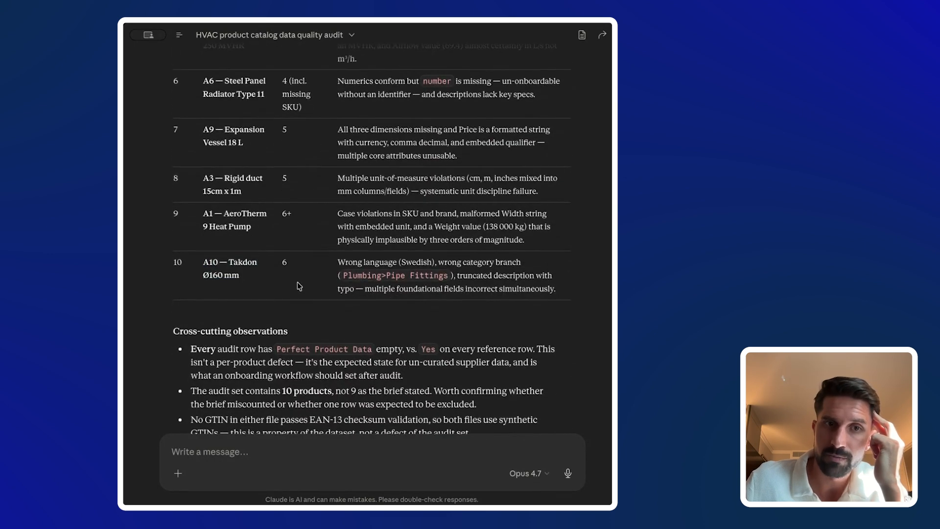
{"action": "scroll", "coordinate": [342, 245], "scroll_direction": "down", "scroll_amount": 5}
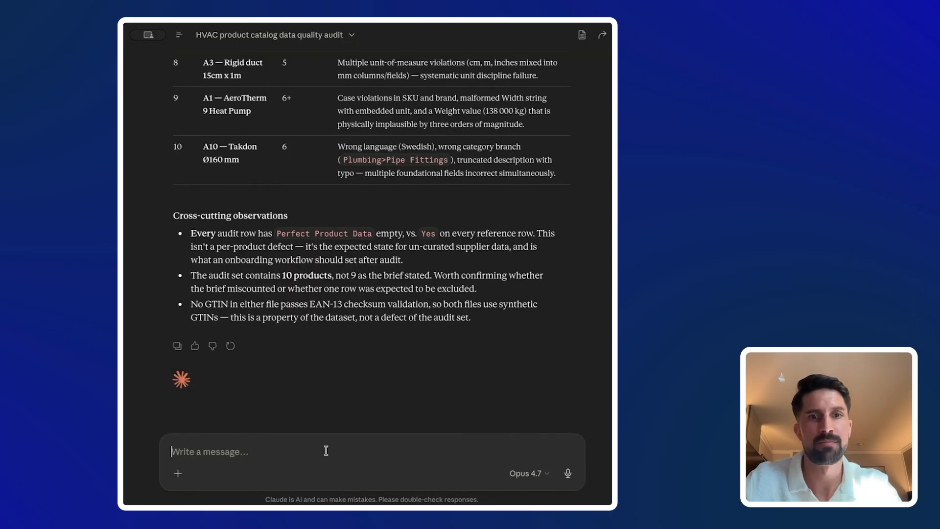
Step: Submit the follow-up prompt "Present me findings one by one, wait for my rejection/approval before moving to next. Note my decision."
{"action": "type", "text": "Presen"}
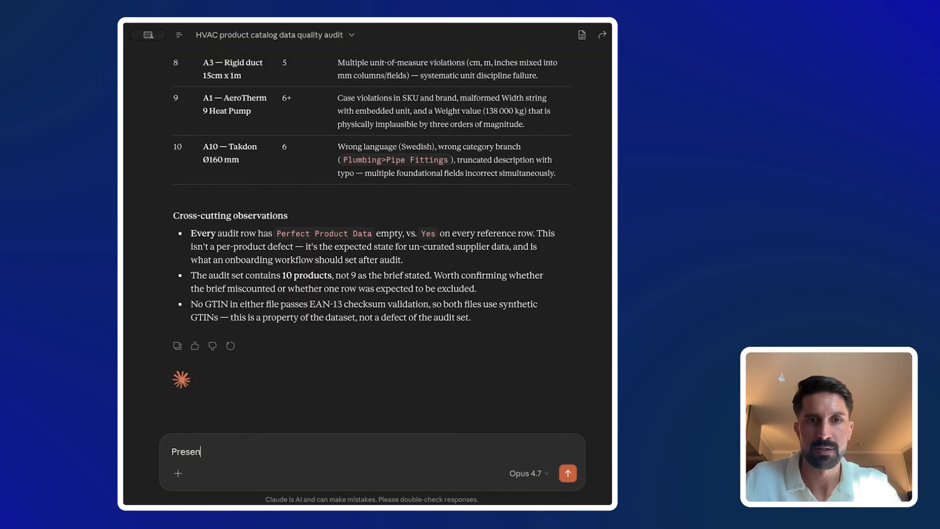
{"action": "type", "text": "t me findi"}
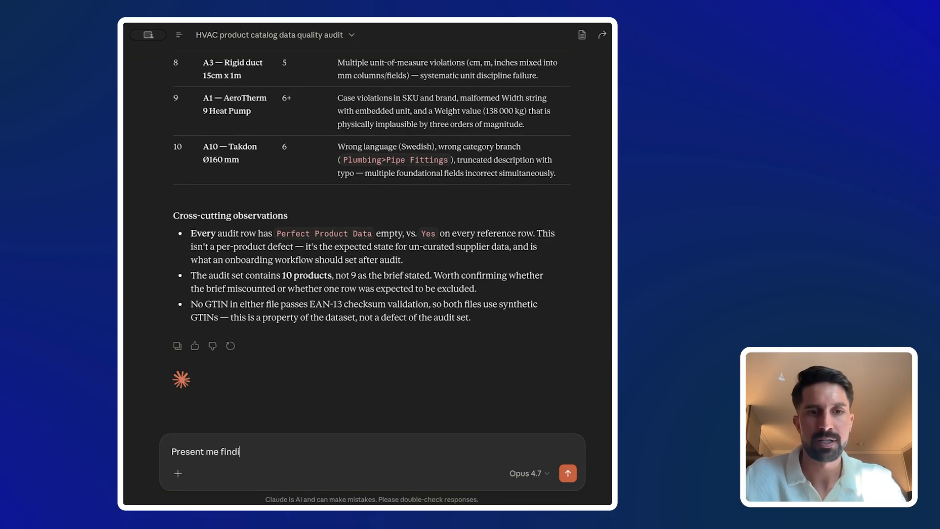
{"action": "type", "text": "ngs o"}
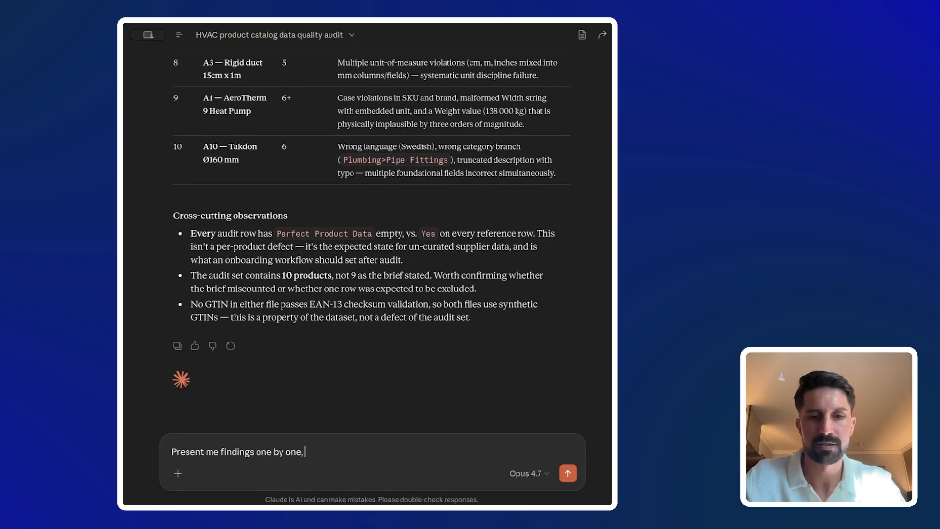
{"action": "type", "text": "ne by one, "}
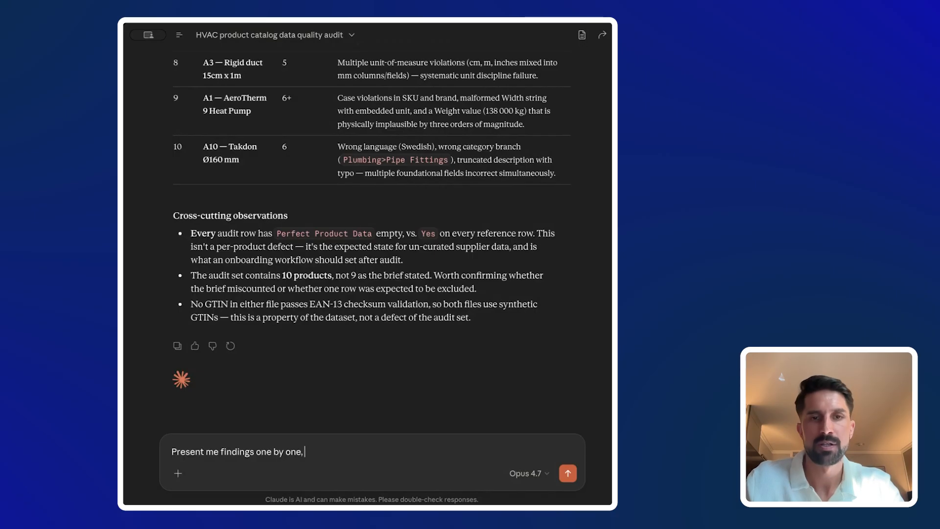
{"action": "type", "text": "wait for my"}
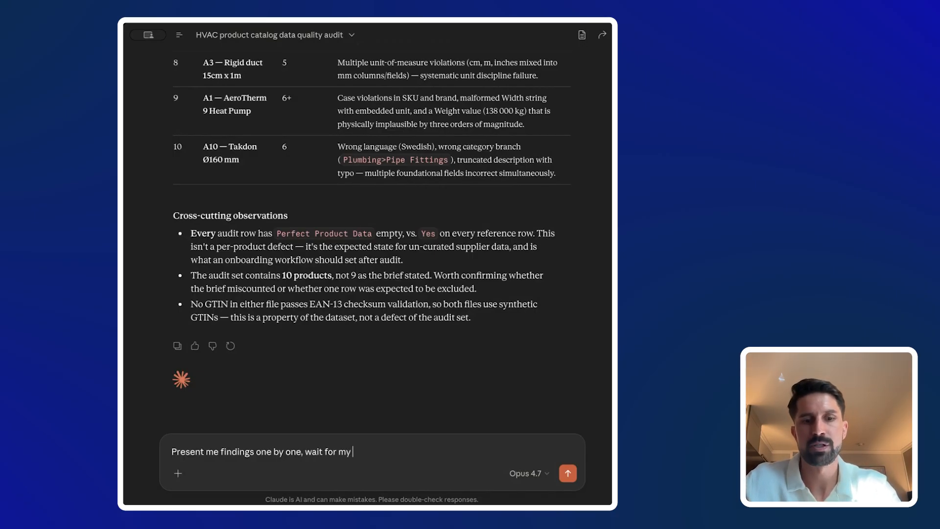
{"action": "type", "text": " reje"}
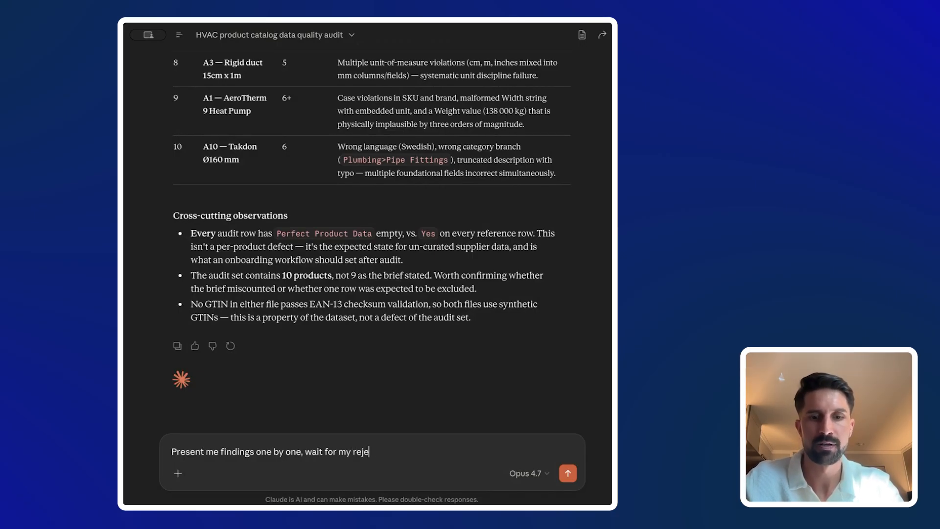
{"action": "type", "text": "ction/approval before moving to next"}
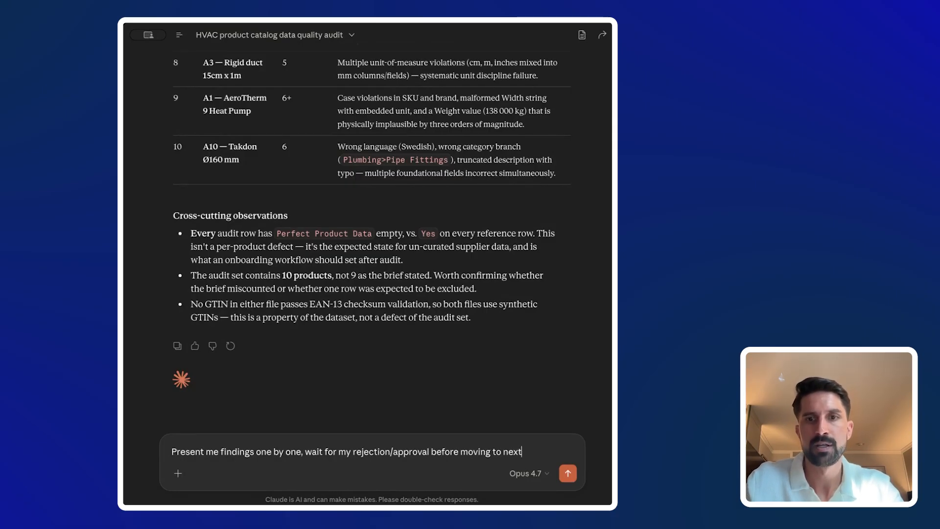
{"action": "type", "text": ". Note my decision."}
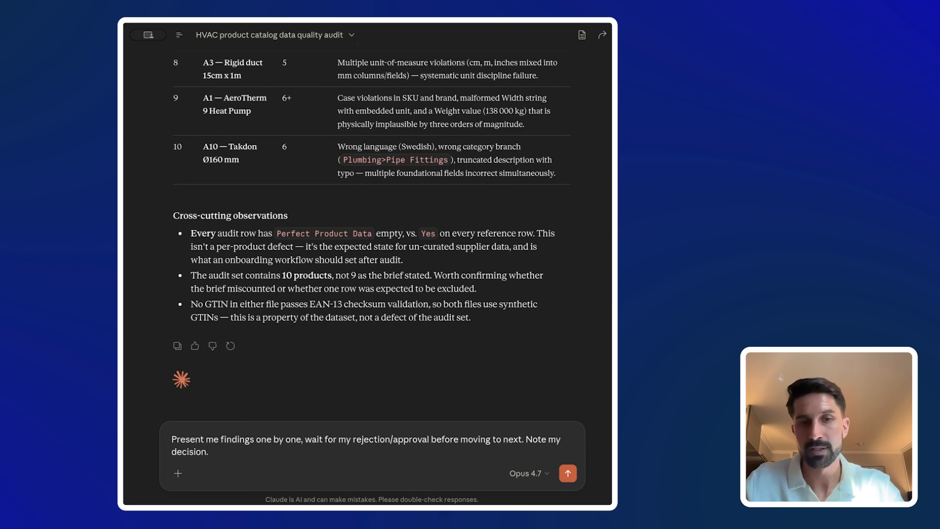
{"action": "key", "text": "Return"}
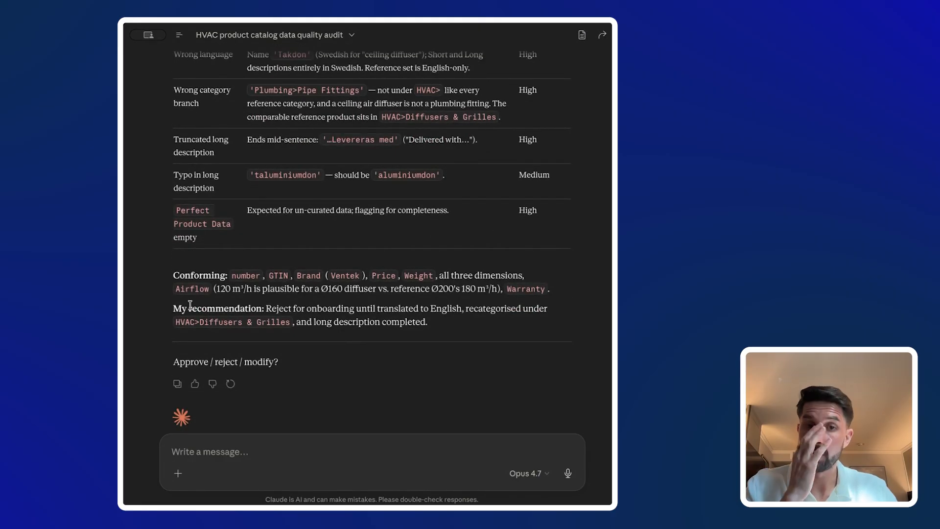
Step: Review the recommendation and evidence table of the first finding, product A10 HVAC-DIFF-C160
{"action": "left_click_drag", "start_coordinate": [174, 307], "coordinate": [491, 331]}
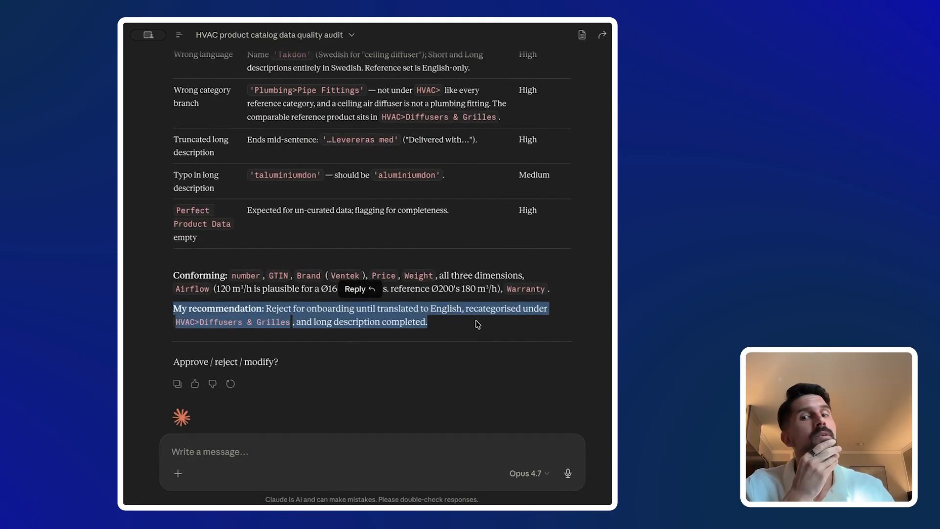
{"action": "left_click", "coordinate": [447, 323]}
{"action": "scroll", "coordinate": [352, 359], "scroll_direction": "up", "scroll_amount": 2}
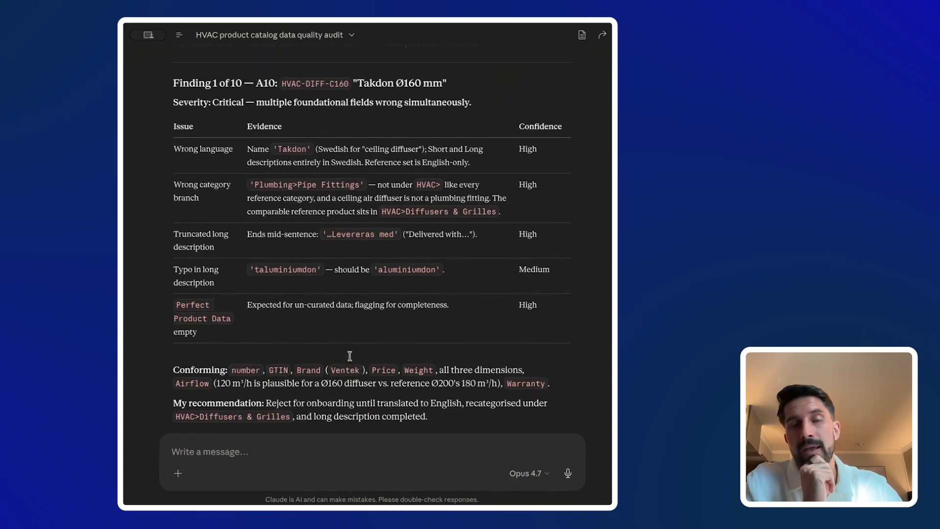
Step: Examine the wrong-language and wrong-category evidence for product A10 and read on to the recommendation
{"action": "left_click_drag", "start_coordinate": [163, 151], "coordinate": [529, 166]}
{"action": "left_click_drag", "start_coordinate": [176, 184], "coordinate": [518, 204]}
{"action": "left_click", "coordinate": [508, 214]}
{"action": "scroll", "coordinate": [325, 265], "scroll_direction": "down", "scroll_amount": 3}
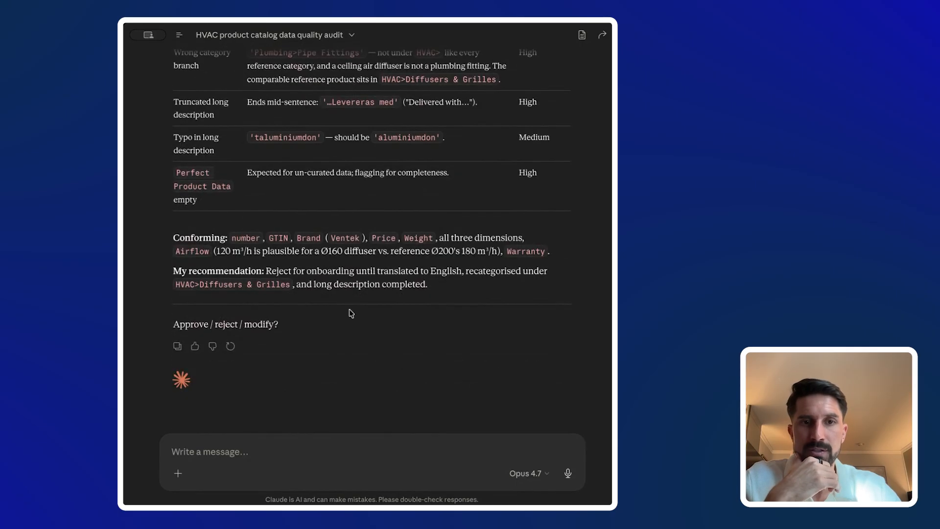
{"action": "left_click", "coordinate": [340, 457]}
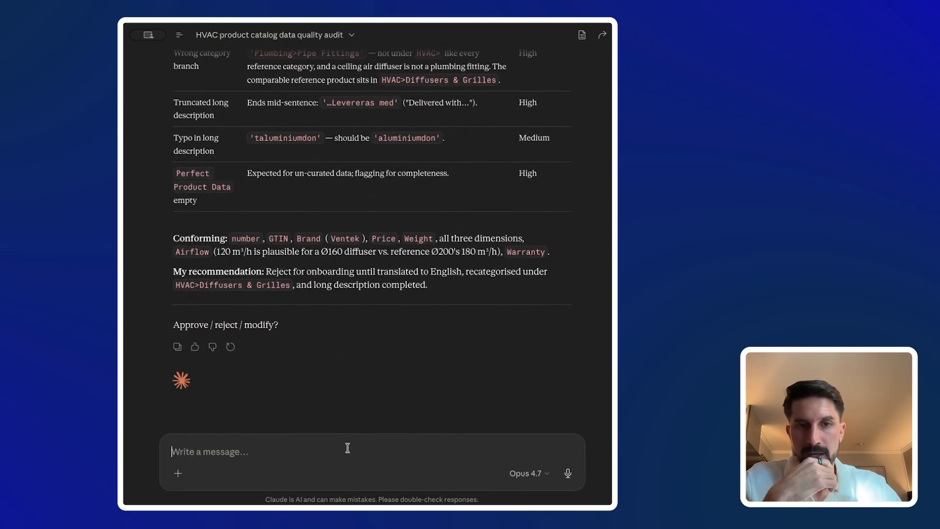
{"action": "type", "text": "Appro"}
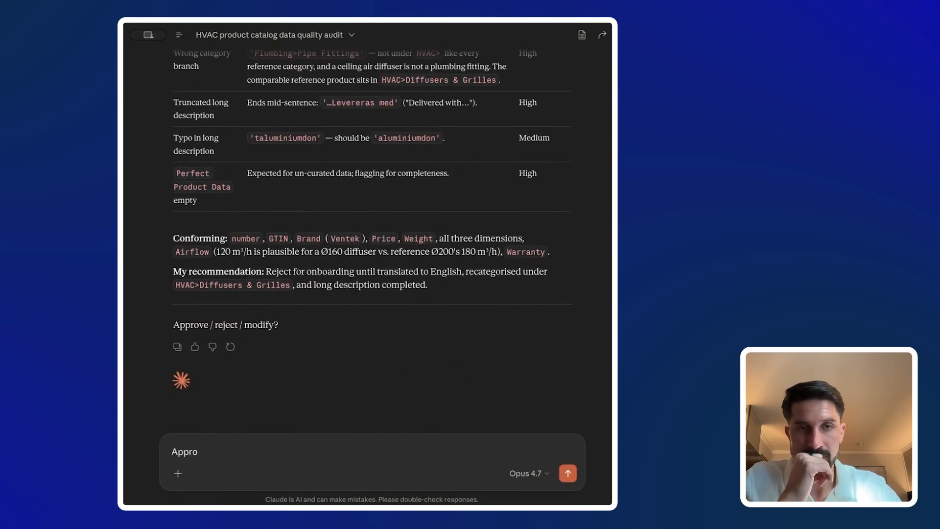
{"action": "type", "text": "ve all chang"}
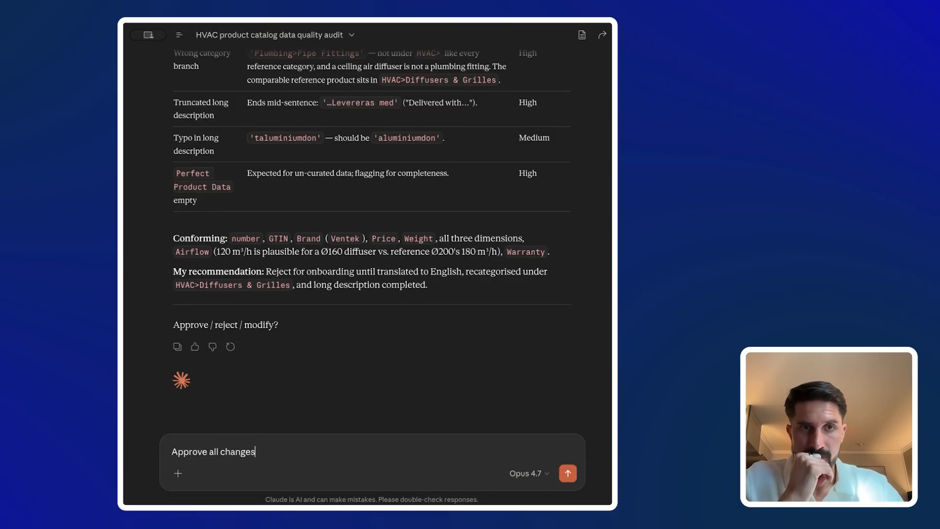
{"action": "type", "text": "es"}
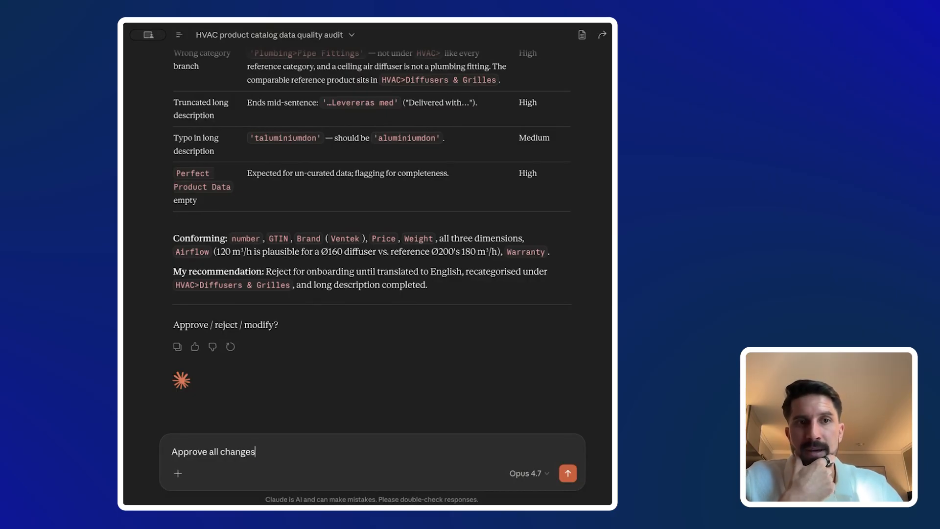
{"action": "key", "text": "ctrl+a"}
{"action": "type", "text": "K"}
{"action": "scroll", "coordinate": [307, 422], "scroll_direction": "up", "scroll_amount": 2}
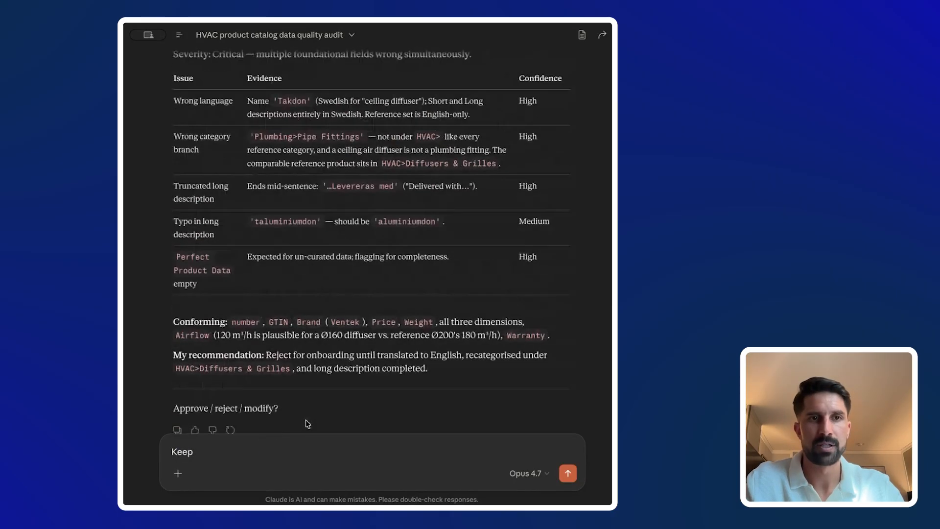
{"action": "scroll", "coordinate": [307, 421], "scroll_direction": "down", "scroll_amount": 2}
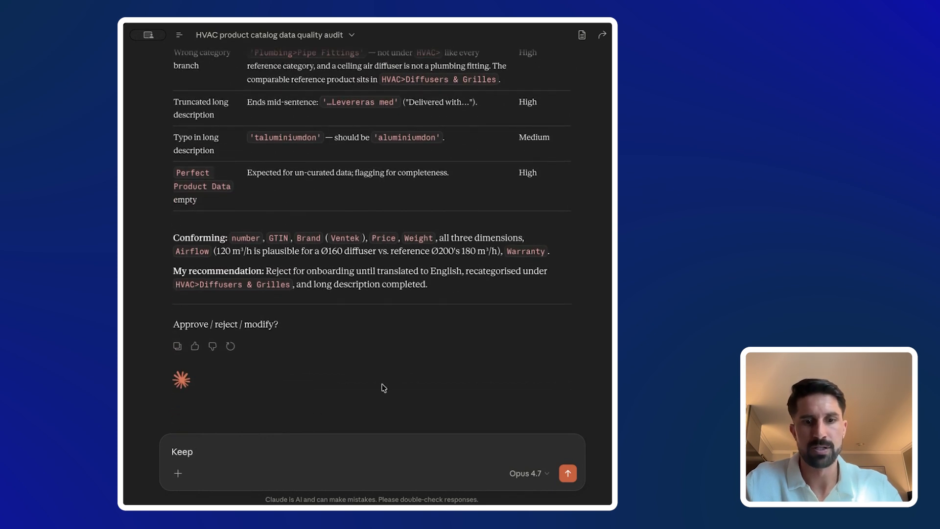
{"action": "type", "text": "eep"}
Step: Replace the draft reply with "Approve all." and send it as the decision on the A10 finding
{"action": "key", "text": "ctrl+a"}
{"action": "type", "text": "Appr"}
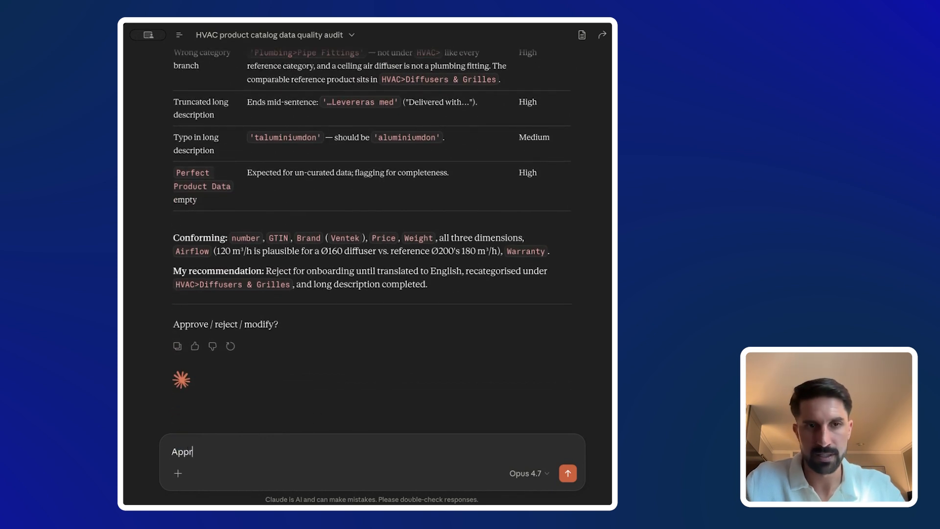
{"action": "type", "text": "ove all."}
{"action": "key", "text": "Return"}
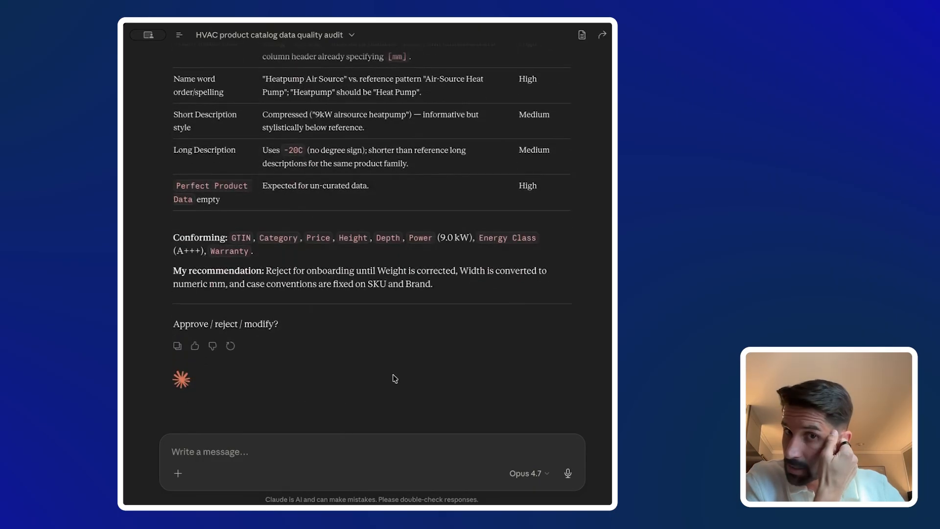
Step: Send "Approve" as the decision on the second finding, the A1 air-source heat pump
{"action": "left_click", "coordinate": [293, 452]}
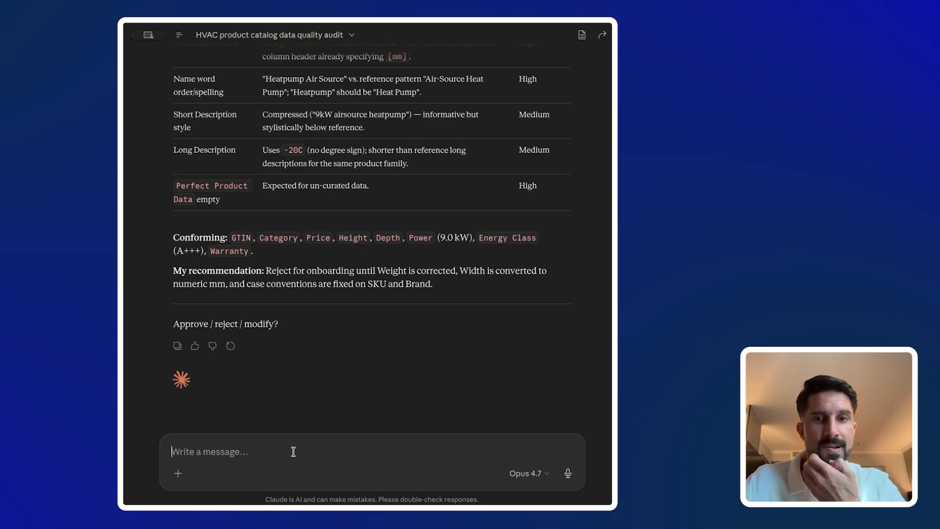
{"action": "type", "text": "Approve"}
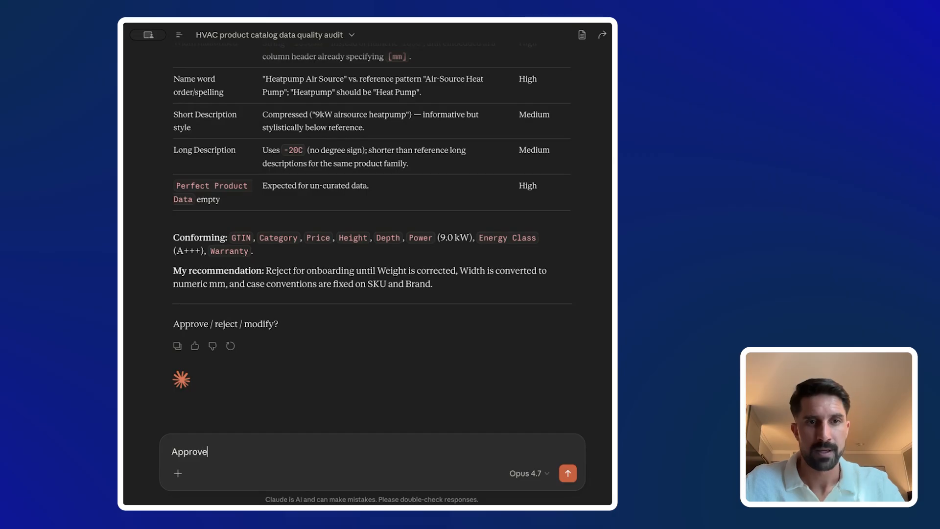
{"action": "key", "text": "Return"}
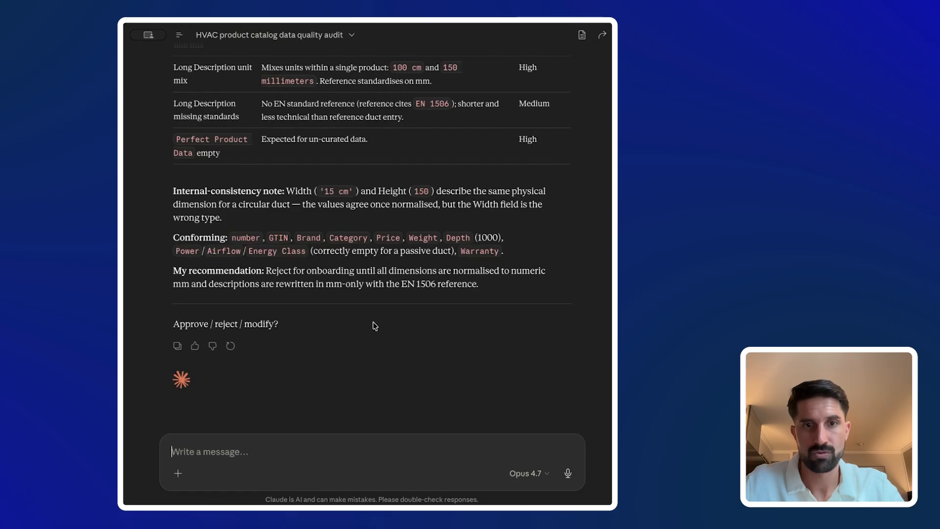
Step: Reply "Reject" to the A3 duct finding and answer the follow-up question with "Reject all from this product"
{"action": "type", "text": "Reject"}
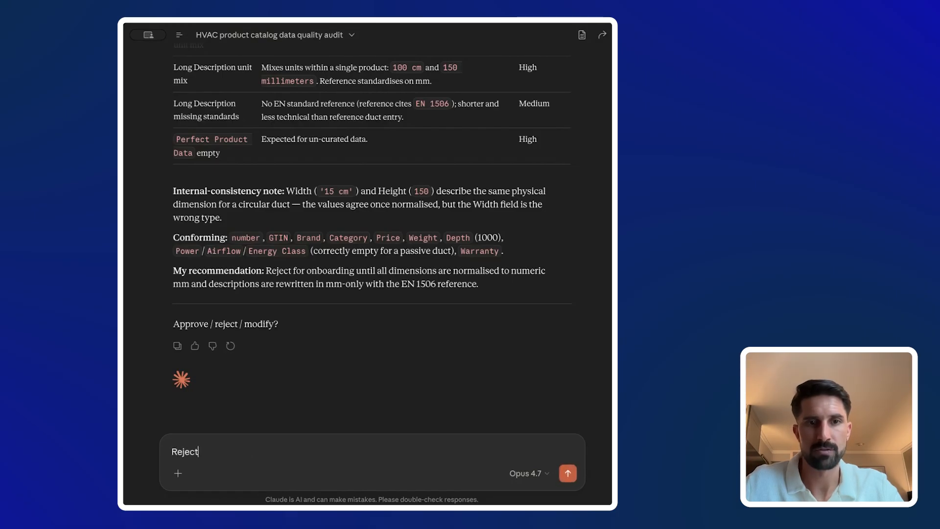
{"action": "key", "text": "Return"}
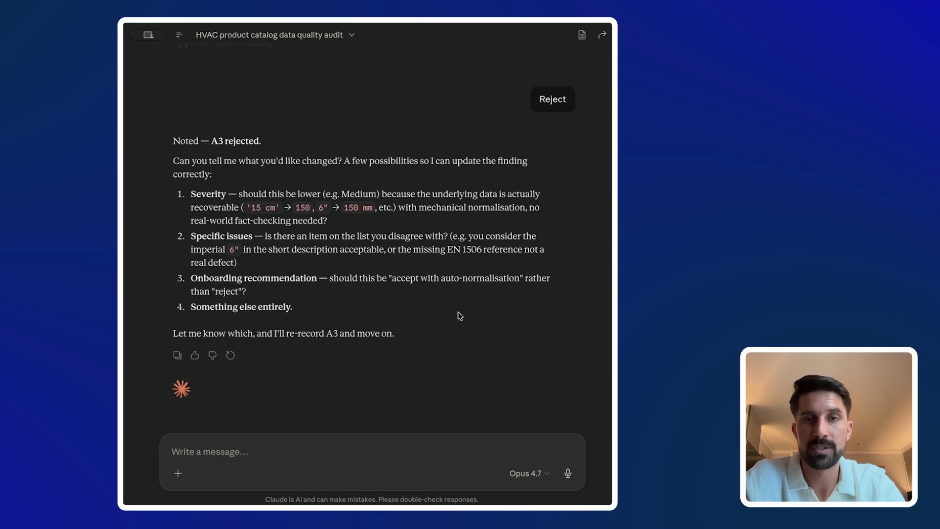
{"action": "scroll", "coordinate": [452, 312], "scroll_direction": "up", "scroll_amount": 1}
{"action": "scroll", "coordinate": [452, 312], "scroll_direction": "down", "scroll_amount": 1}
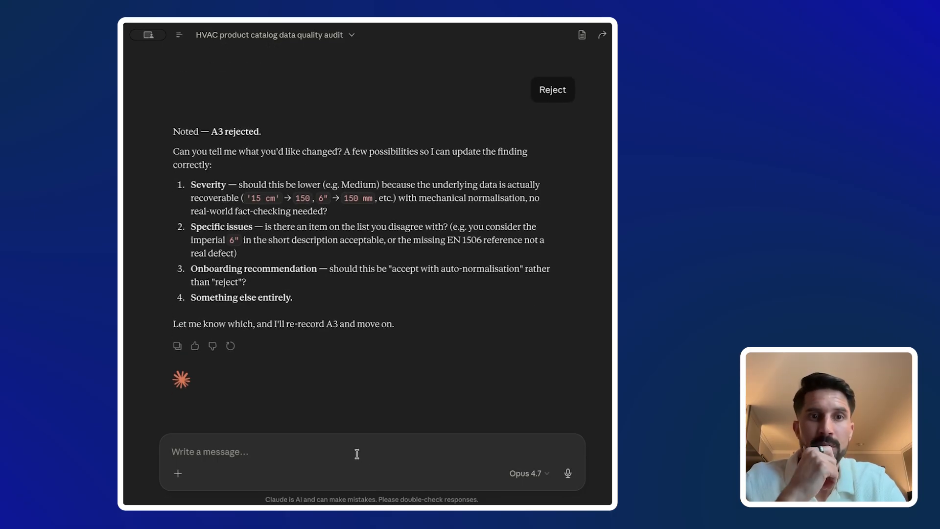
{"action": "left_click", "coordinate": [357, 454]}
{"action": "type", "text": "Reject al"}
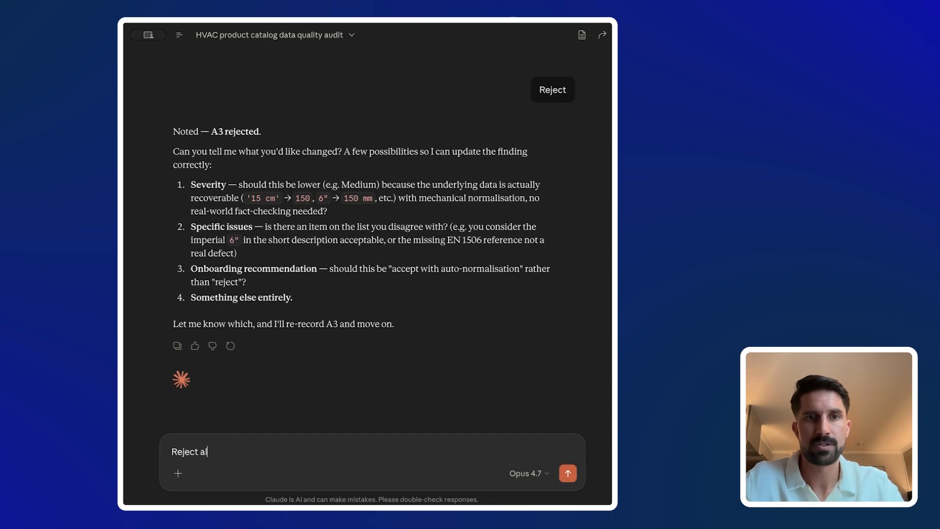
{"action": "type", "text": "l from this produ"}
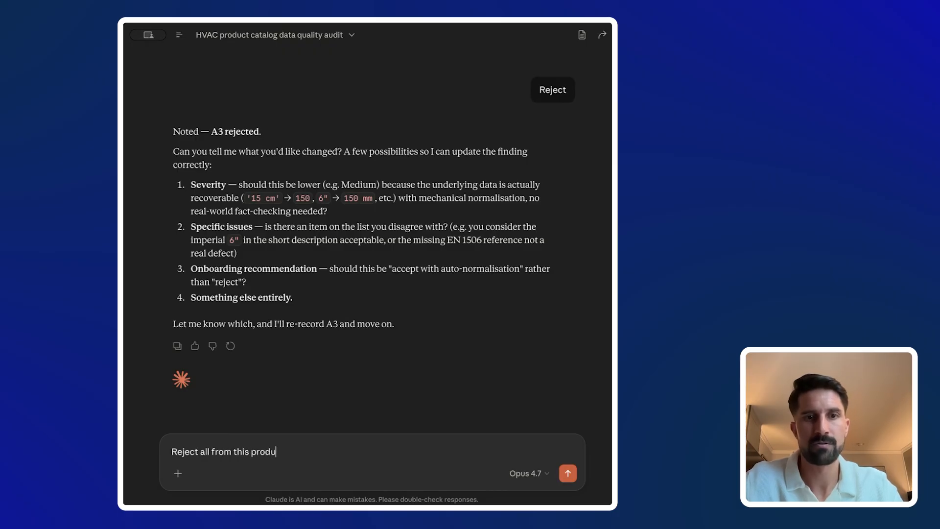
{"action": "type", "text": "ct"}
{"action": "key", "text": "Return"}
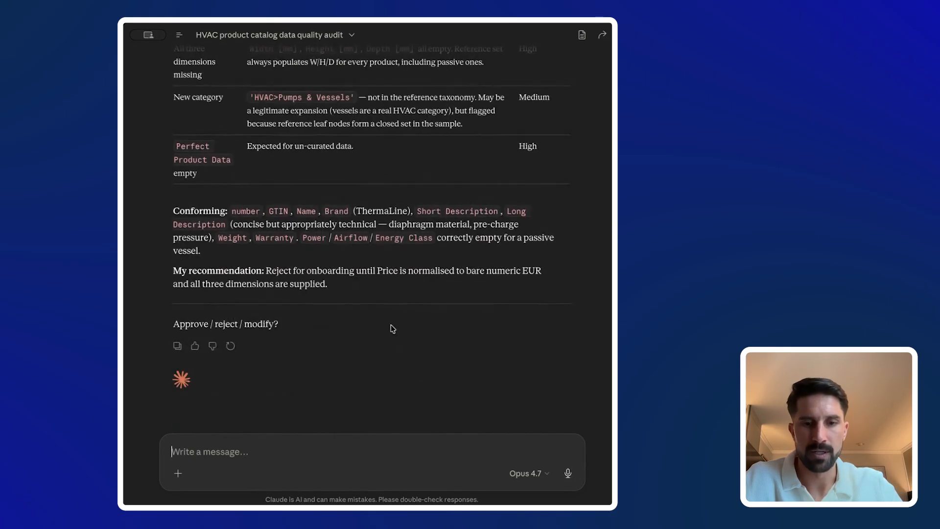
Step: Reply to the A9 expansion vessel finding with "Approve all changes for all remaining products"
{"action": "type", "text": "Approve all"}
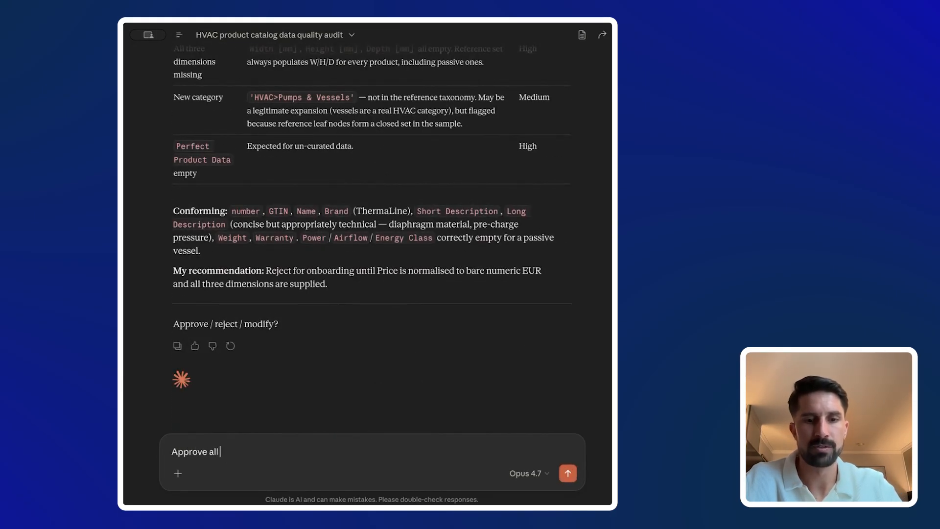
{"action": "type", "text": " changes for all remai"}
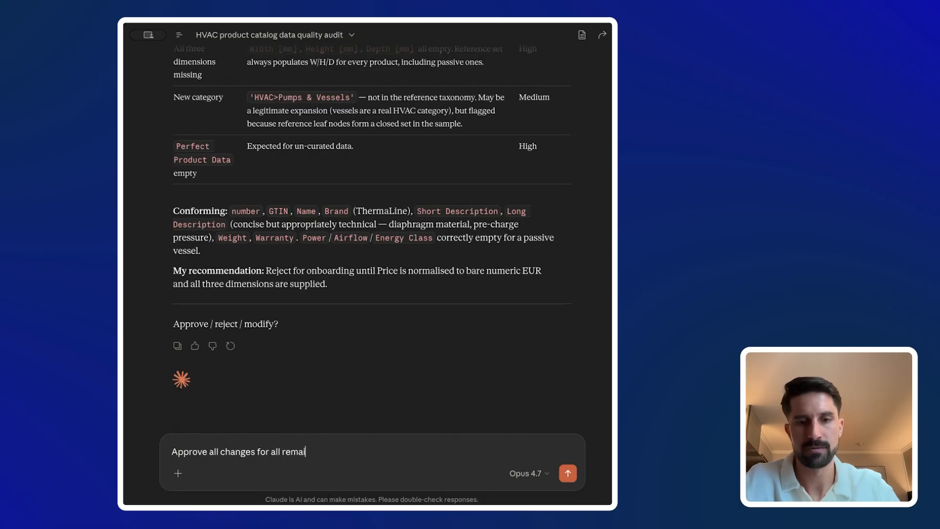
{"action": "type", "text": "ning products"}
{"action": "key", "text": "Return"}
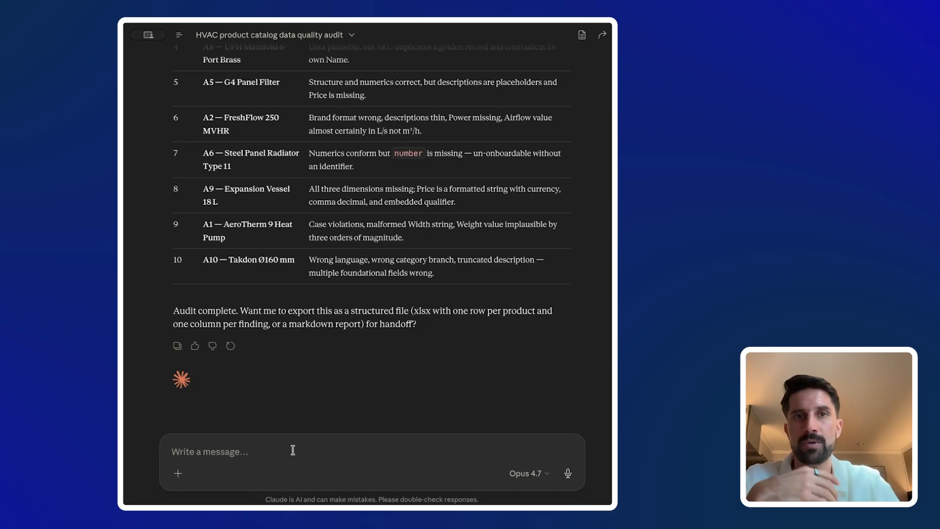
Step: Submit the prompt "Now generate an xlsx with all products with the approved changes. For rejected changes, include the initial value."
{"action": "type", "text": "Now ge"}
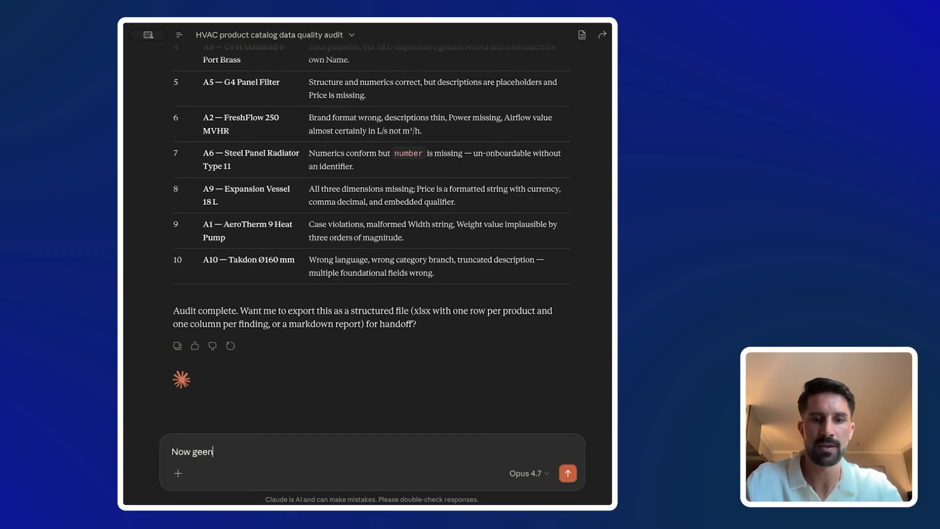
{"action": "type", "text": "nerate an"}
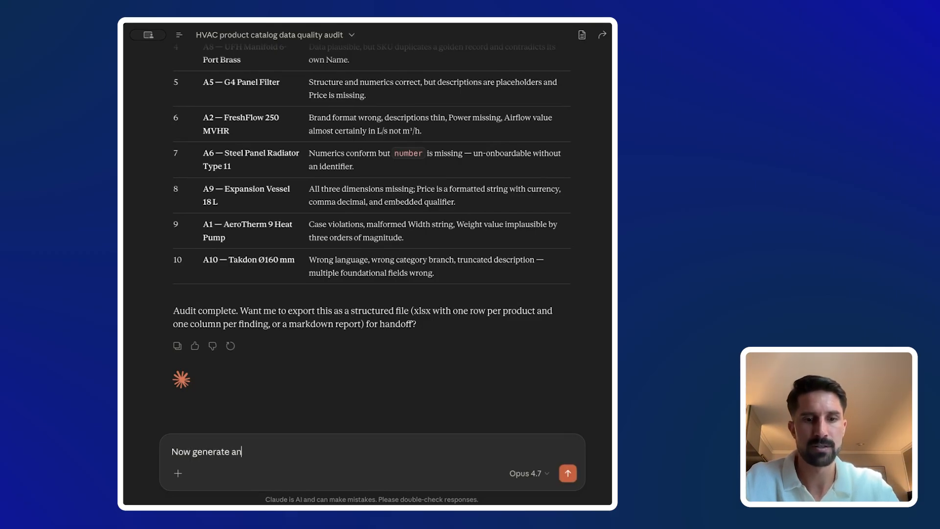
{"action": "type", "text": " xlsx with all products"}
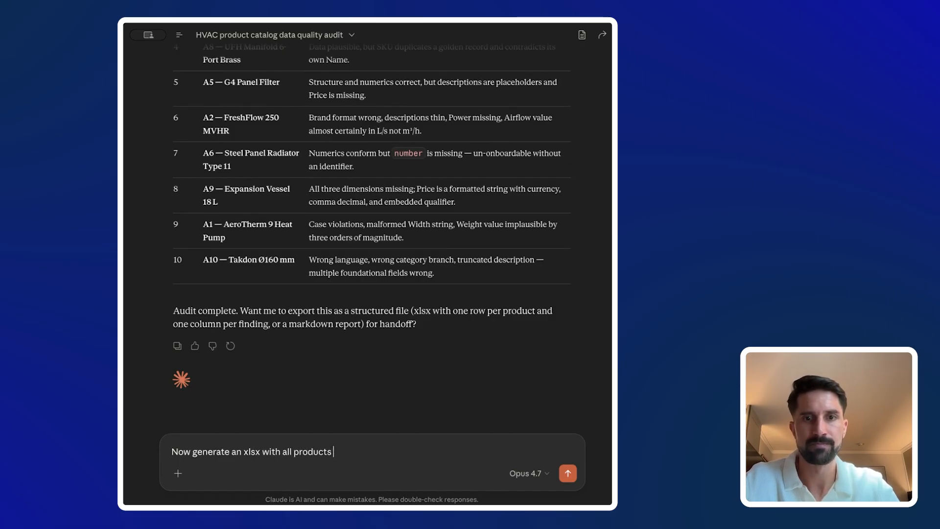
{"action": "type", "text": "with the approved "}
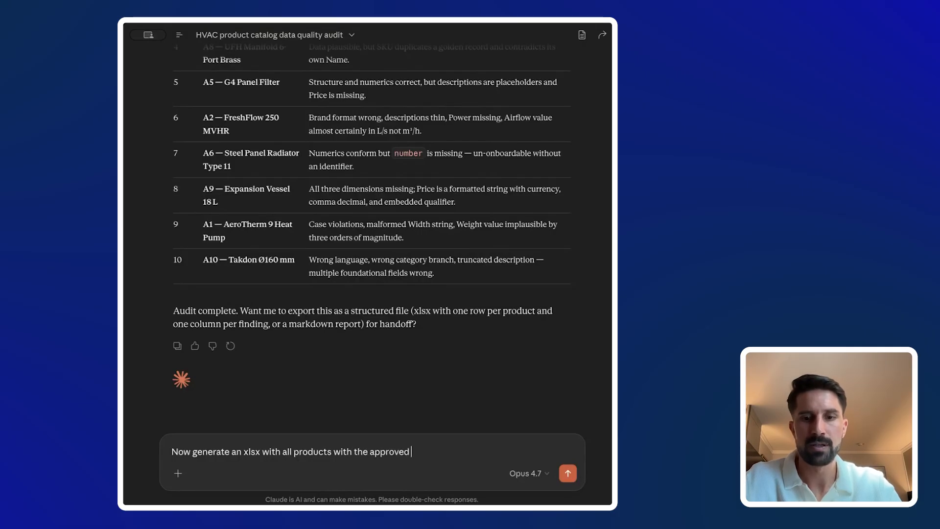
{"action": "type", "text": "chang"}
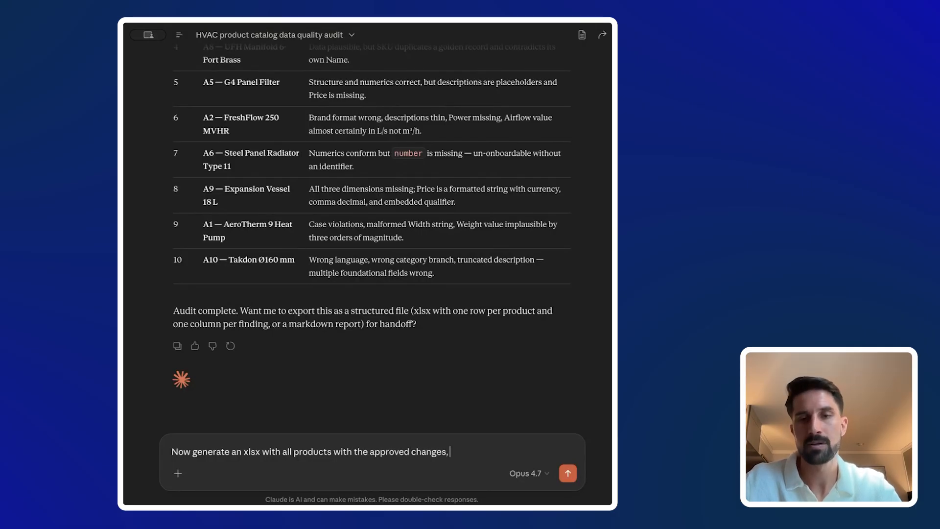
{"action": "type", "text": "es,"}
{"action": "key", "text": "BackSpace"}
{"action": "type", "text": ". For rejected"}
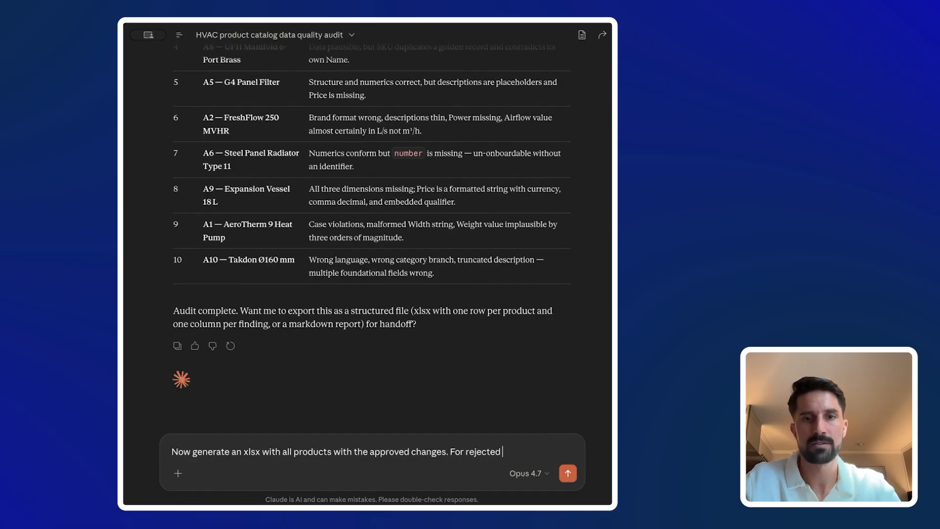
{"action": "type", "text": " changes, "}
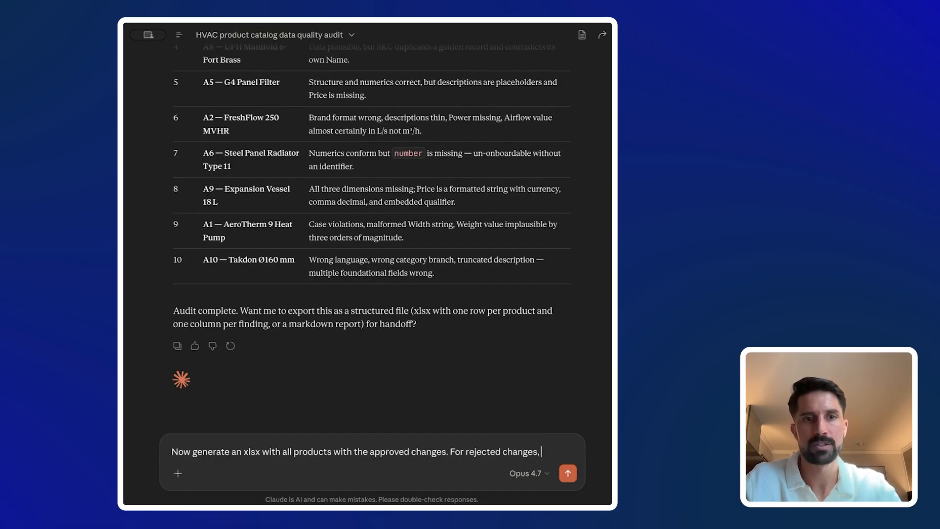
{"action": "type", "text": "in"}
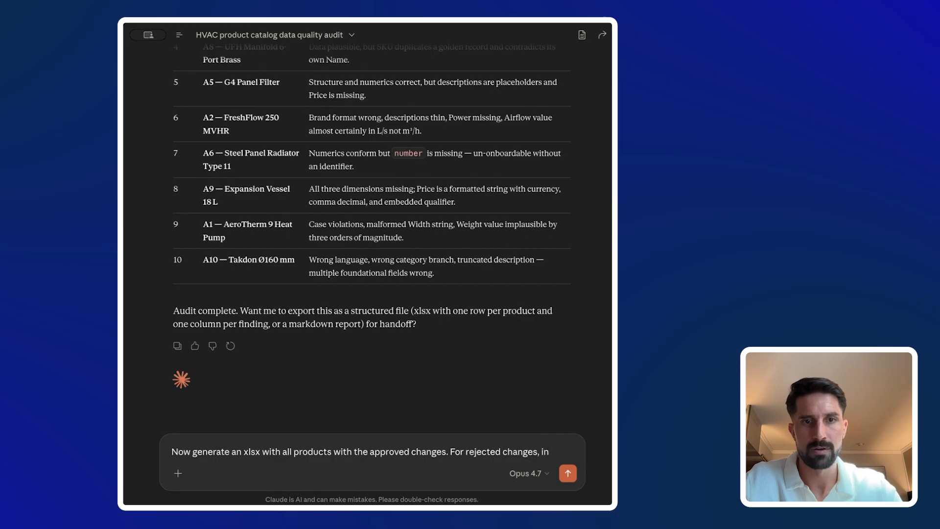
{"action": "type", "text": "clude the initial"}
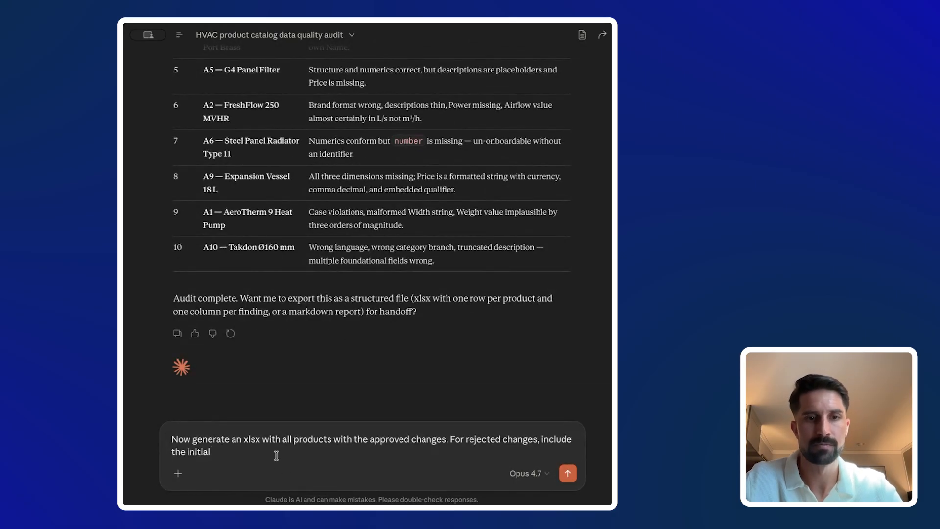
{"action": "type", "text": " value."}
{"action": "key", "text": "Return"}
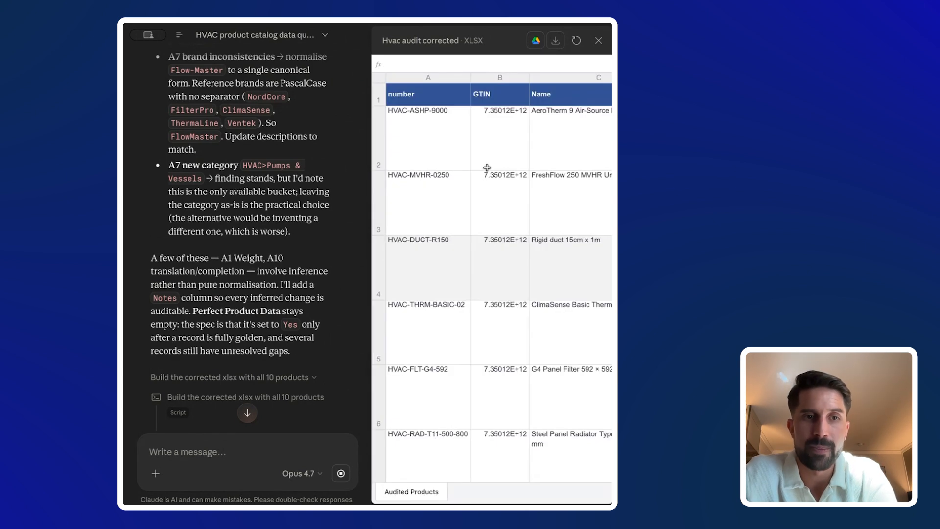
Step: Look over the rows and columns of the corrected spreadsheet preview and the closing summary of changes in the chat
{"action": "scroll", "coordinate": [485, 201], "scroll_direction": "down", "scroll_amount": 5}
{"action": "scroll", "coordinate": [502, 203], "scroll_direction": "right", "scroll_amount": 5}
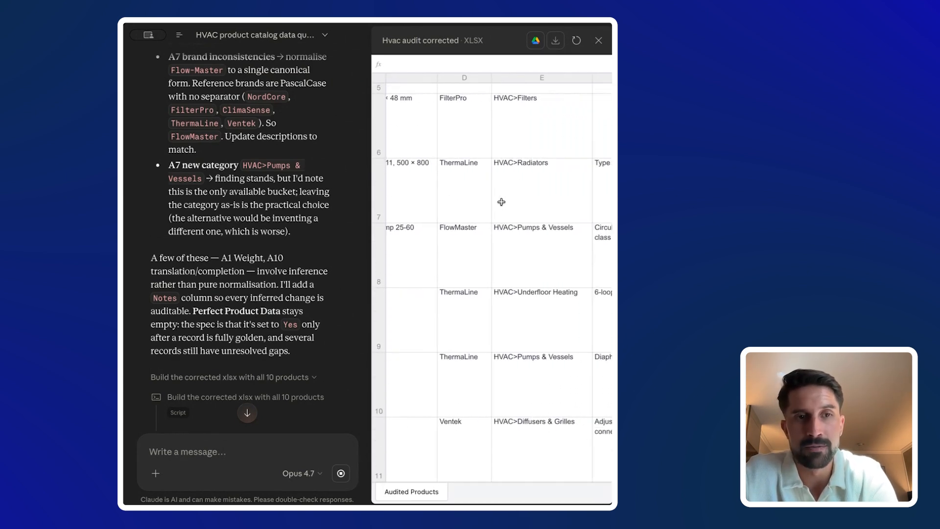
{"action": "scroll", "coordinate": [503, 201], "scroll_direction": "up", "scroll_amount": 5}
{"action": "scroll", "coordinate": [503, 199], "scroll_direction": "left", "scroll_amount": 5}
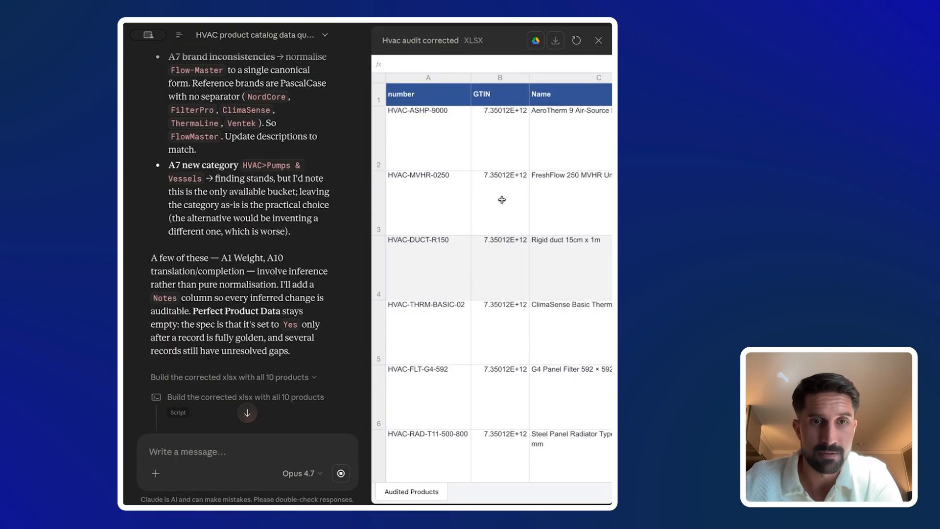
{"action": "scroll", "coordinate": [502, 199], "scroll_direction": "down", "scroll_amount": 5}
{"action": "scroll", "coordinate": [502, 199], "scroll_direction": "up", "scroll_amount": 5}
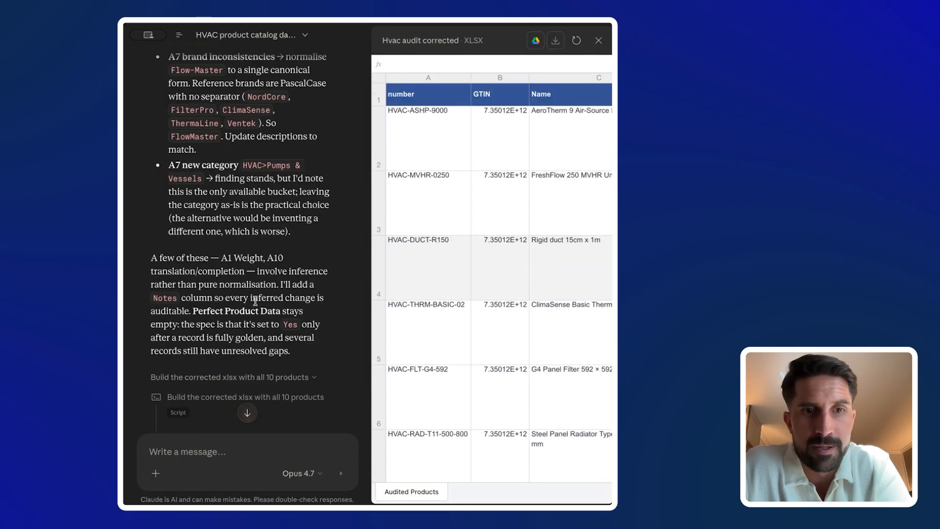
{"action": "scroll", "coordinate": [255, 301], "scroll_direction": "down", "scroll_amount": 10}
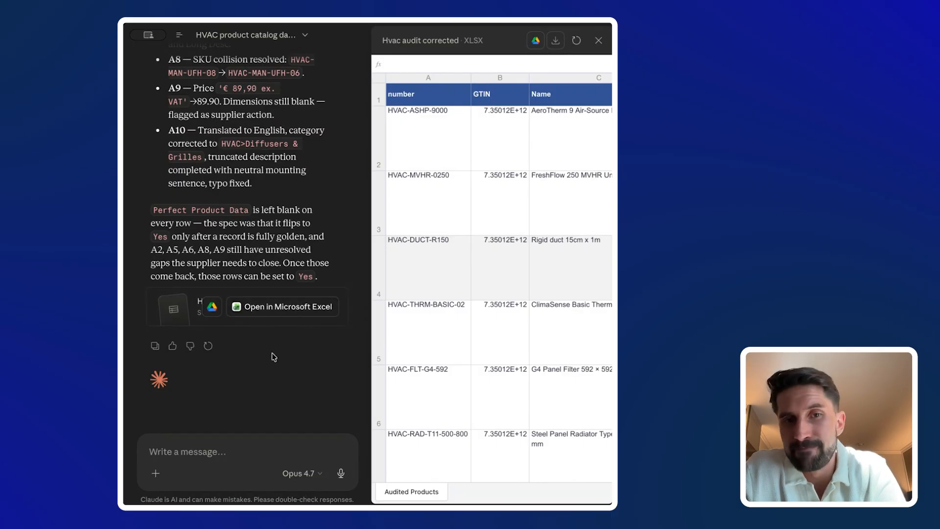
{"action": "scroll", "coordinate": [250, 377], "scroll_direction": "up", "scroll_amount": 1}
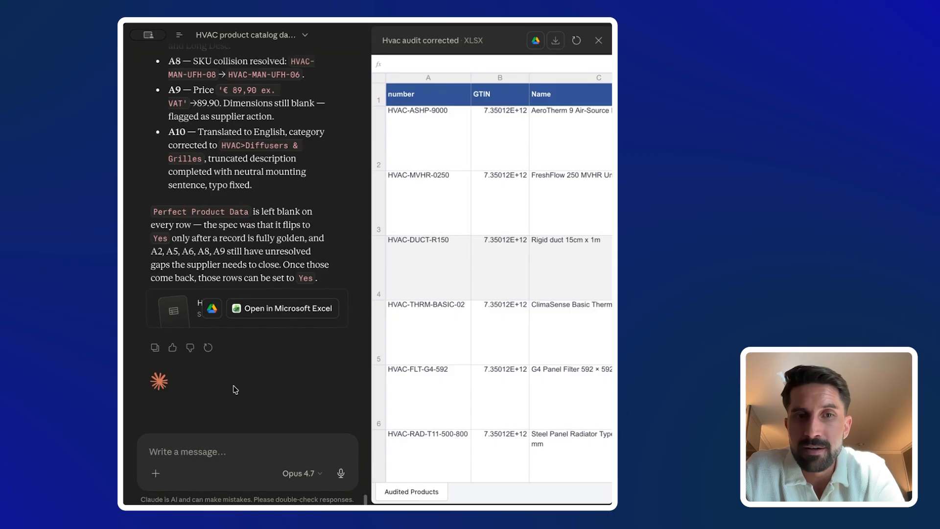
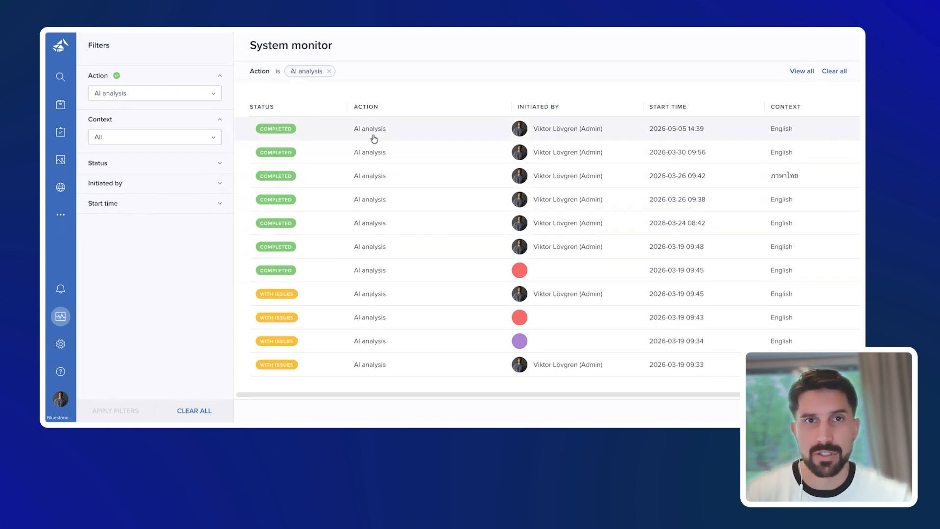
{"action": "left_click", "coordinate": [373, 153]}
{"action": "scroll", "coordinate": [666, 323], "scroll_direction": "down", "scroll_amount": 3}
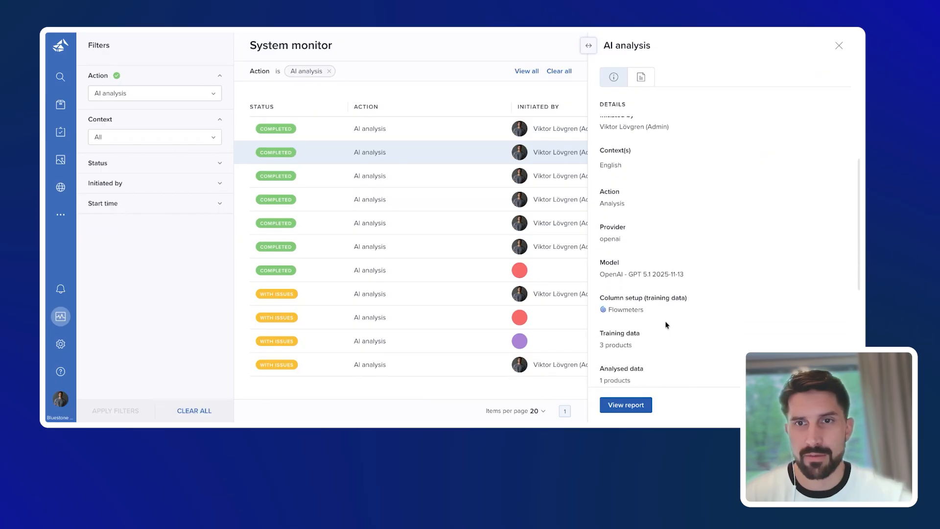
{"action": "scroll", "coordinate": [666, 323], "scroll_direction": "down", "scroll_amount": 3}
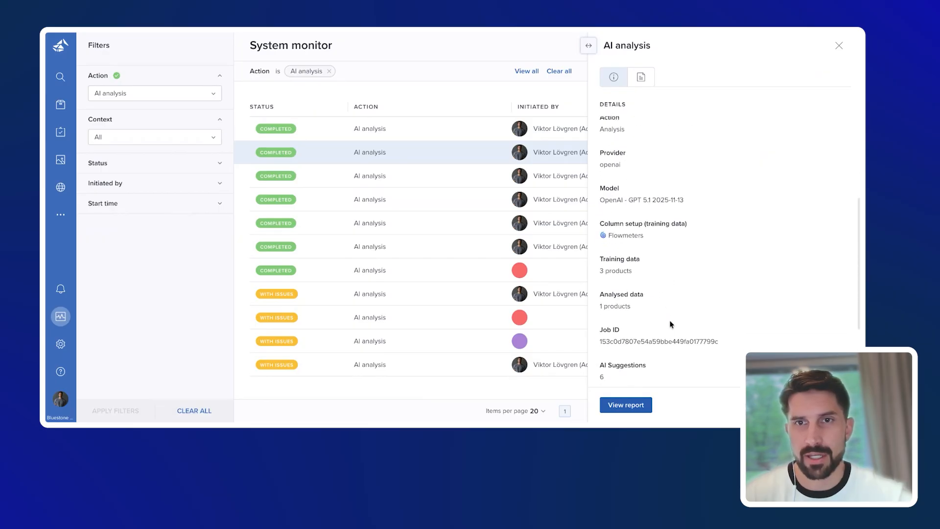
{"action": "left_click", "coordinate": [388, 130]}
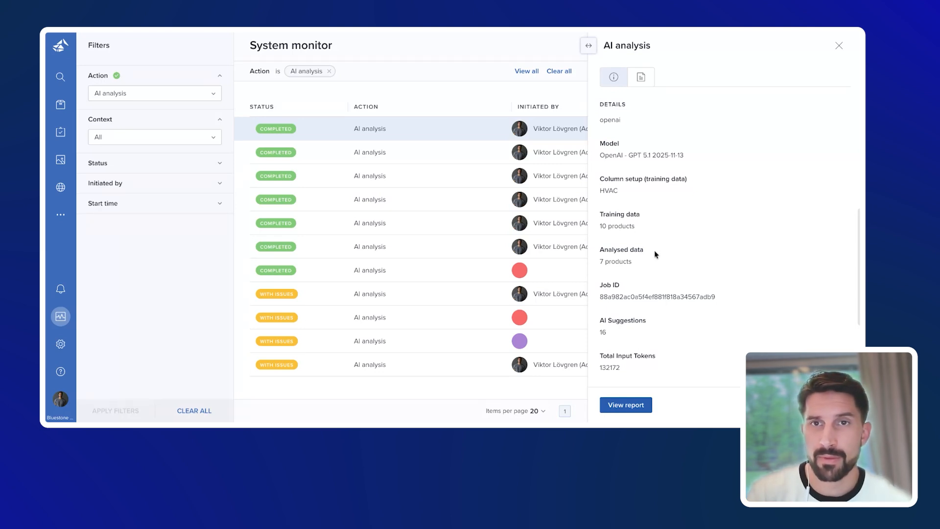
{"action": "left_click", "coordinate": [631, 405]}
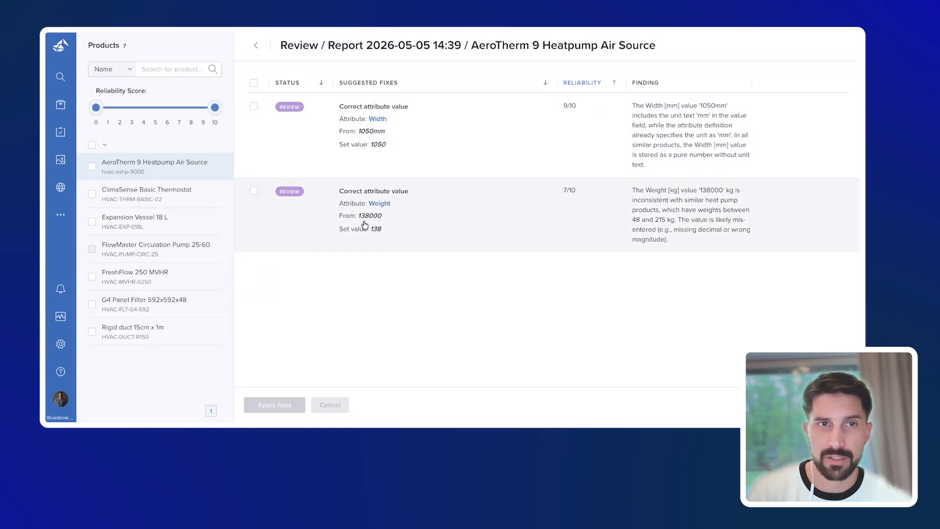
Step: Select the Weight fix for AeroTherm 9 Heatpump Air Source and read its finding, reliability, reasoning and sources
{"action": "left_click", "coordinate": [254, 191]}
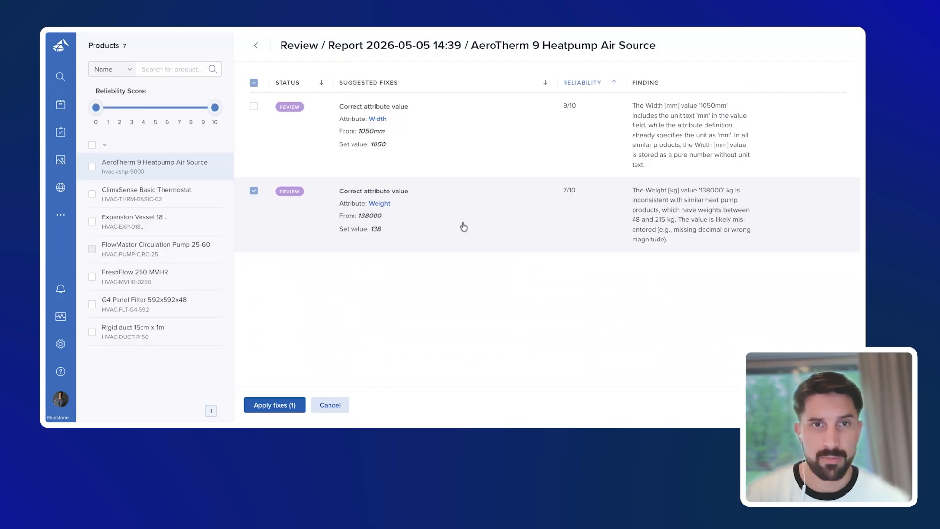
{"action": "left_click", "coordinate": [673, 218]}
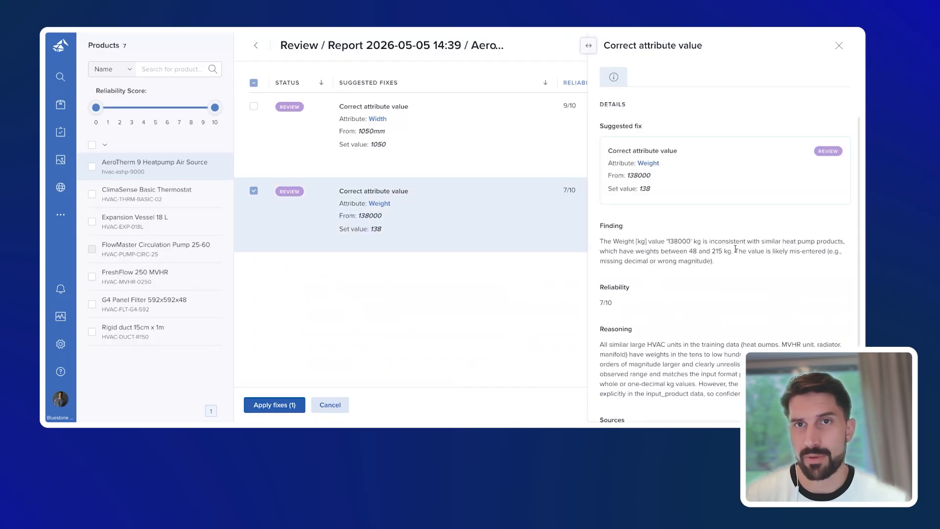
{"action": "scroll", "coordinate": [767, 273], "scroll_direction": "down", "scroll_amount": 2}
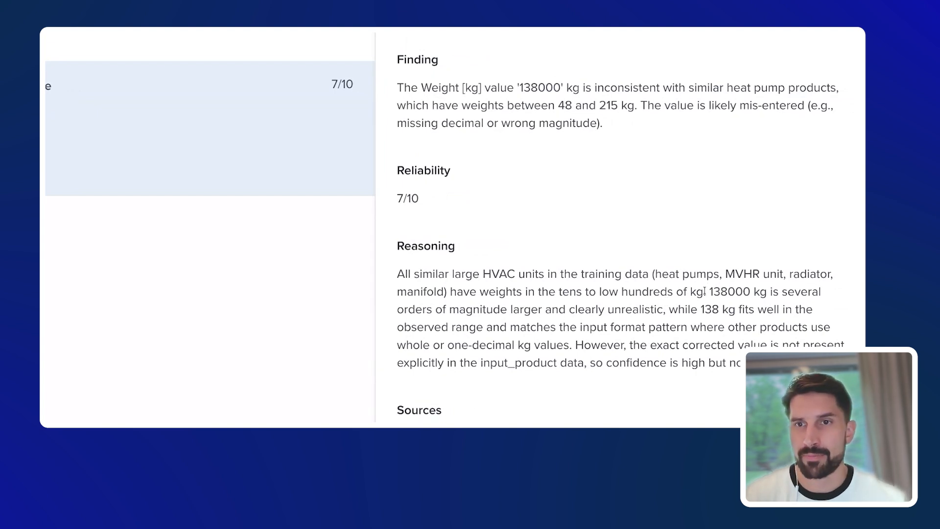
{"action": "left_click_drag", "start_coordinate": [709, 291], "coordinate": [801, 291]}
{"action": "left_click", "coordinate": [459, 314]}
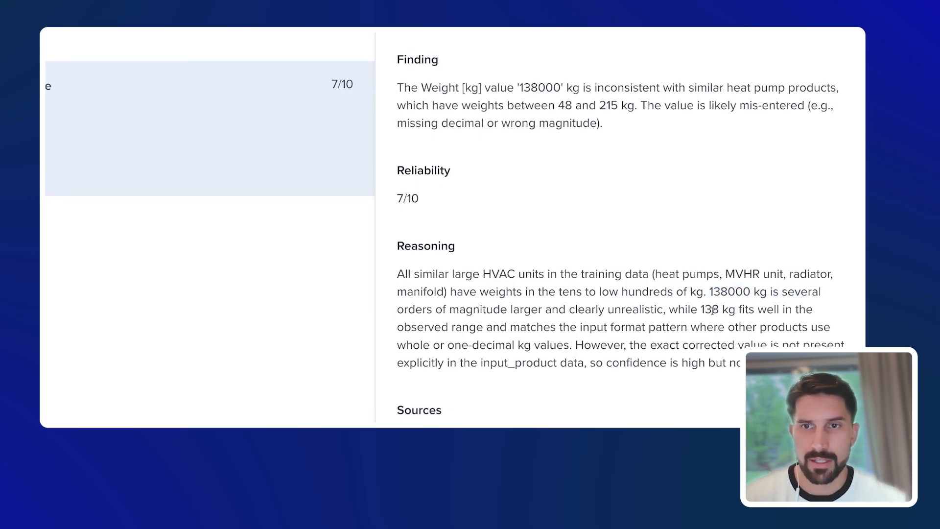
{"action": "left_click_drag", "start_coordinate": [700, 309], "coordinate": [749, 309]}
{"action": "left_click", "coordinate": [738, 309]}
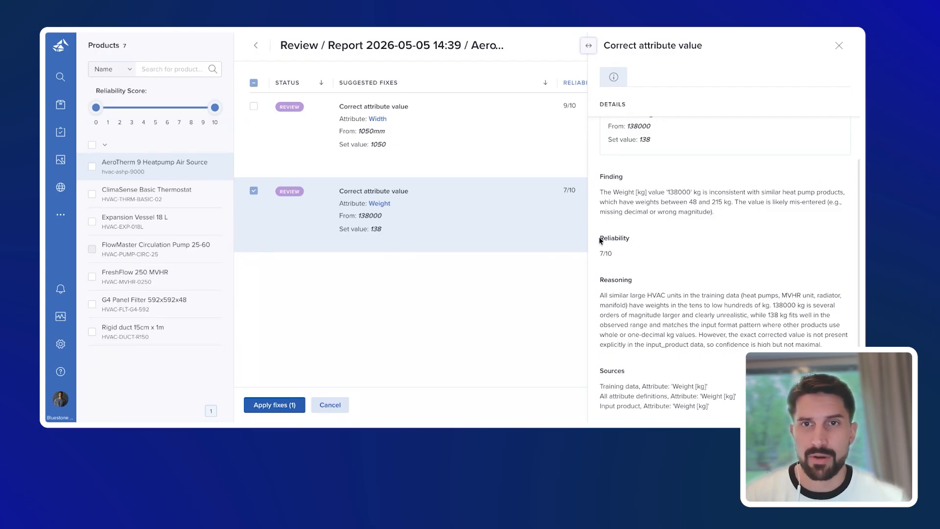
{"action": "left_click_drag", "start_coordinate": [601, 239], "coordinate": [621, 257]}
{"action": "left_click", "coordinate": [624, 256]}
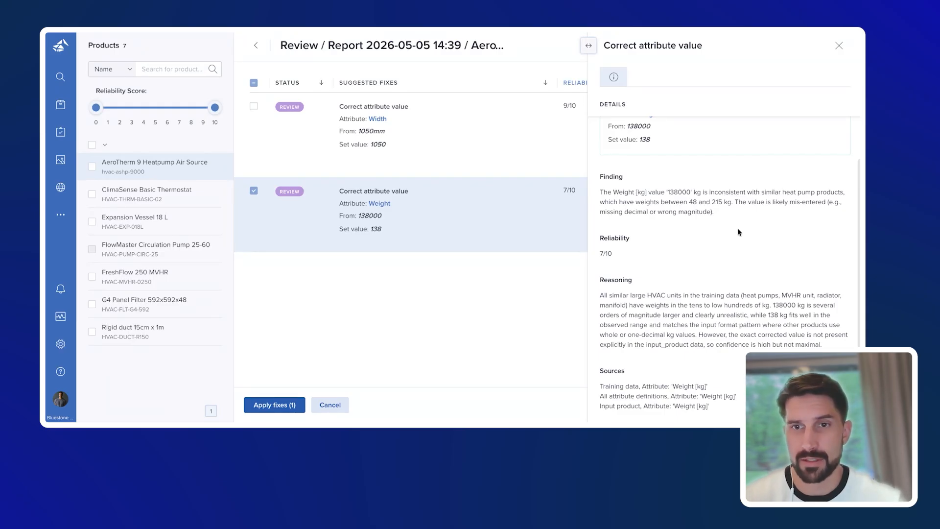
{"action": "scroll", "coordinate": [740, 232], "scroll_direction": "up", "scroll_amount": 2}
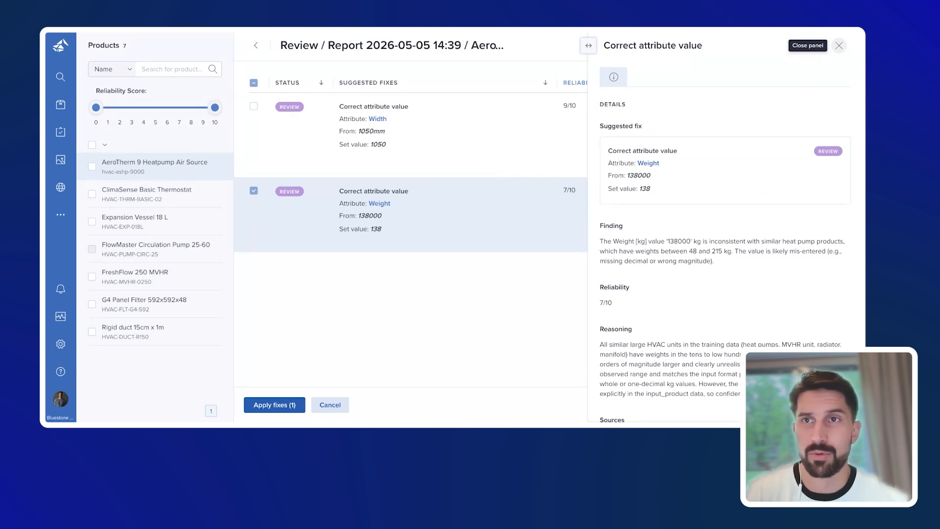
{"action": "left_click", "coordinate": [839, 45]}
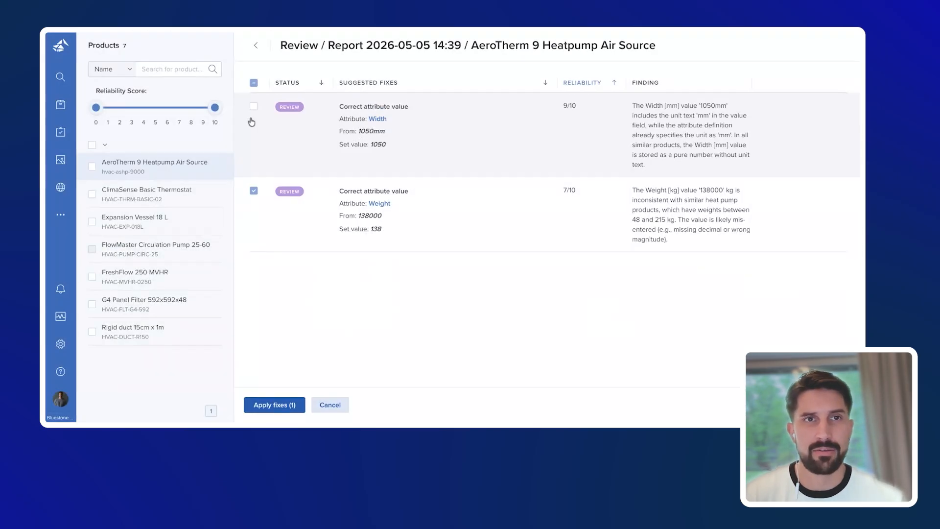
Step: Add the AeroTherm 9 Width fix to the selection and check the suggestions for ClimaSense Basic Thermostat and FlowMaster Circulation Pump 25-60
{"action": "left_click", "coordinate": [254, 107]}
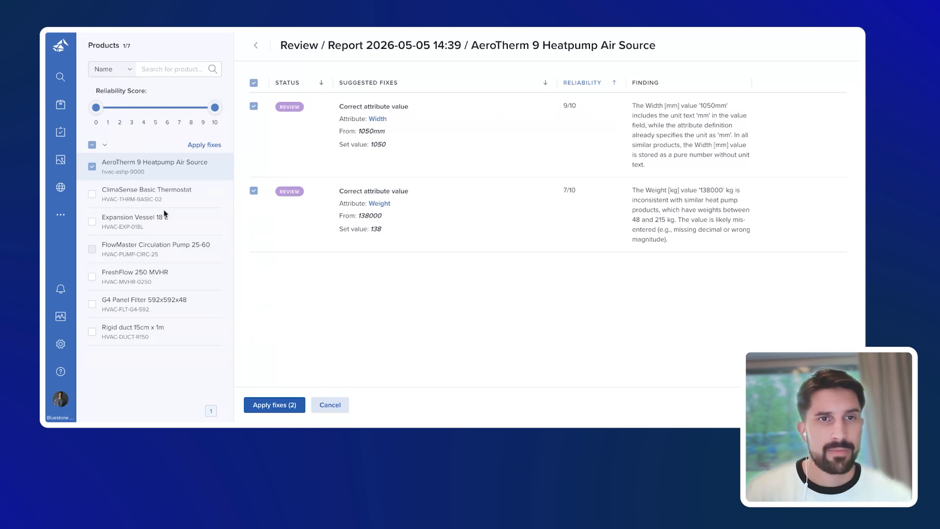
{"action": "left_click", "coordinate": [127, 196]}
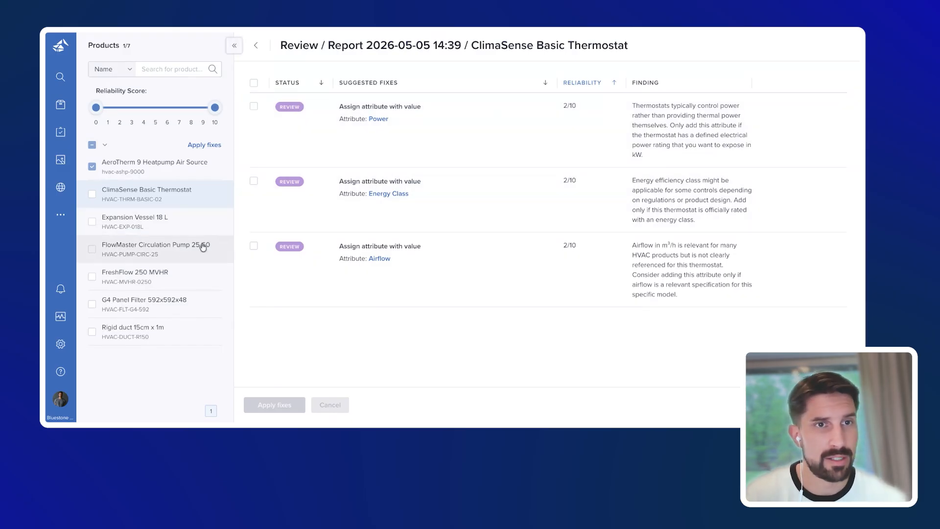
{"action": "left_click", "coordinate": [142, 248]}
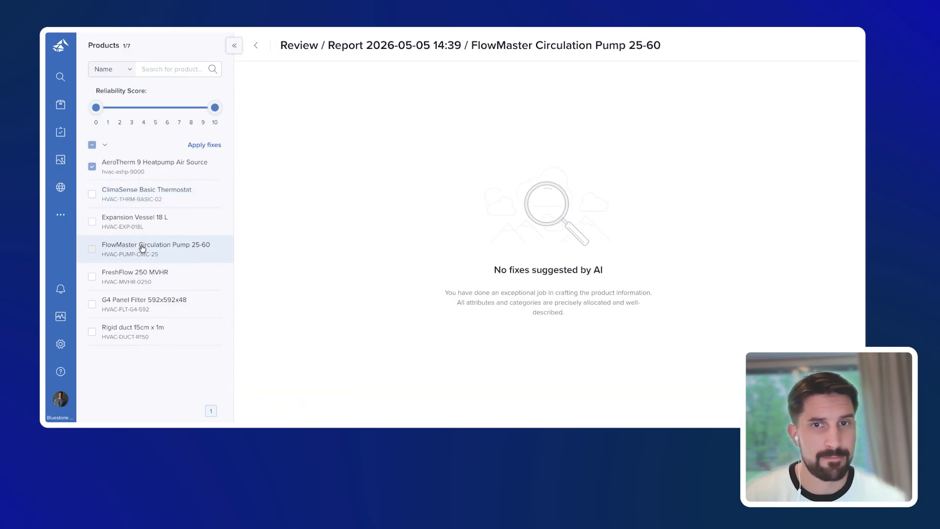
Step: Apply the suggested Airflow correction for FreshFlow 250 MVHR
{"action": "left_click", "coordinate": [133, 278]}
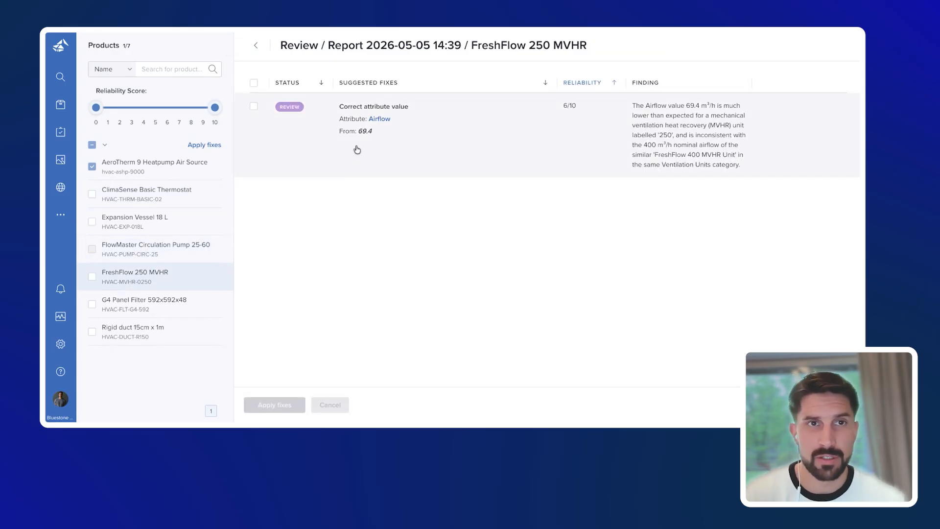
{"action": "left_click", "coordinate": [253, 107]}
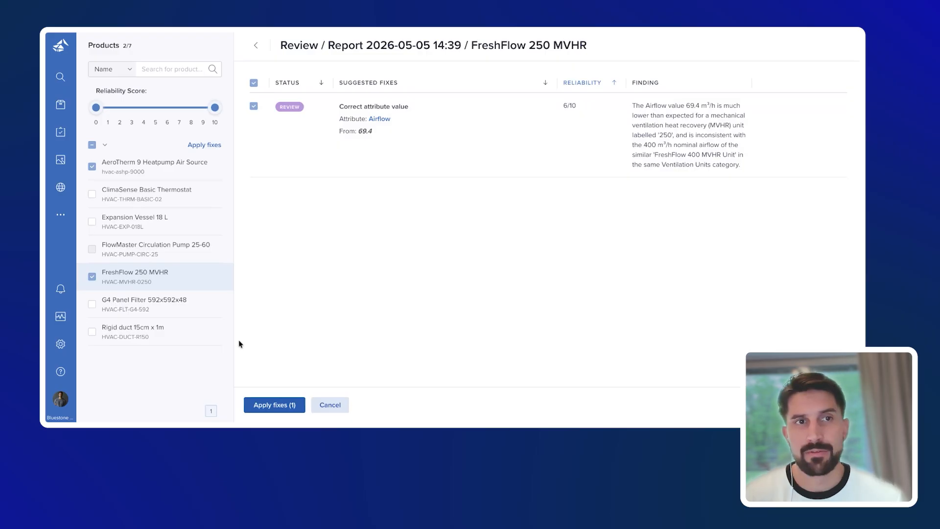
{"action": "left_click", "coordinate": [283, 406]}
{"action": "left_click", "coordinate": [490, 268]}
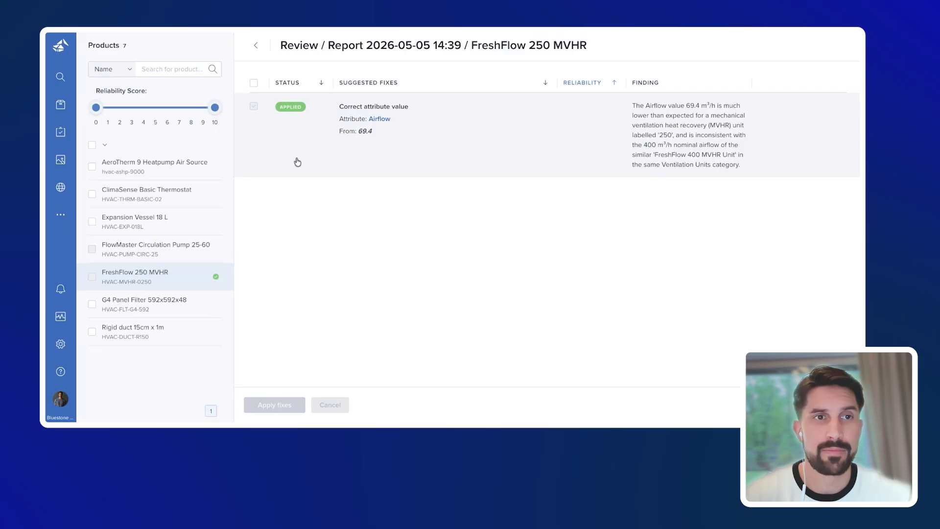
Step: Try selecting both AeroTherm 9 fixes and all products with open fixes in bulk, and clear the selections
{"action": "left_click", "coordinate": [139, 169]}
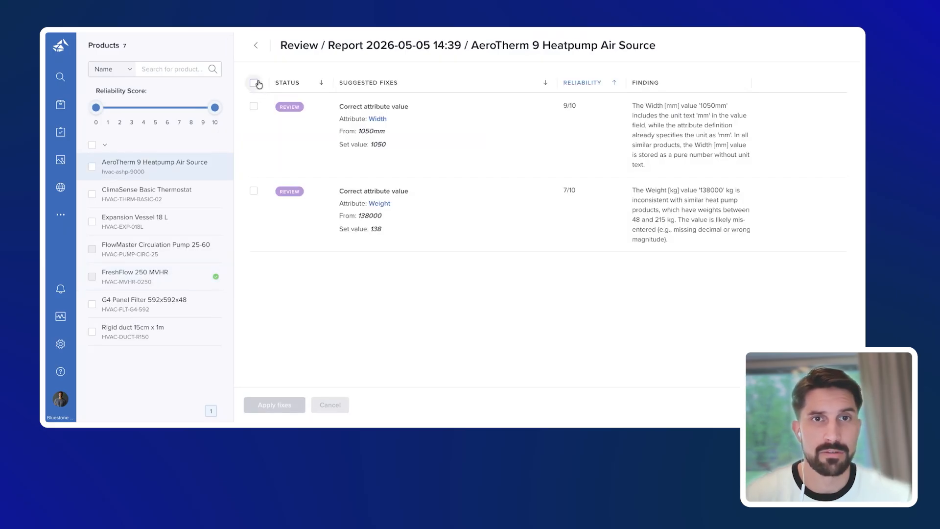
{"action": "left_click", "coordinate": [254, 191]}
{"action": "left_click", "coordinate": [254, 106]}
{"action": "left_click", "coordinate": [254, 84]}
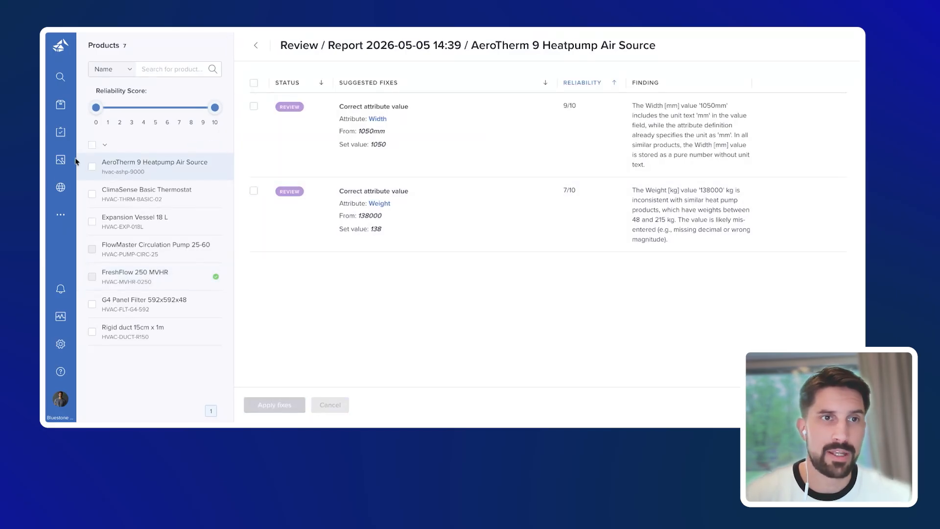
{"action": "left_click", "coordinate": [92, 145]}
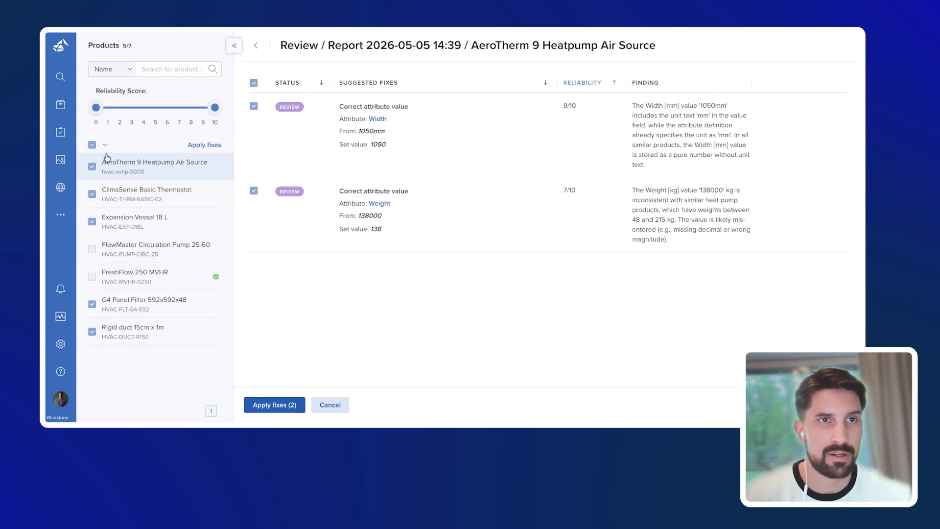
{"action": "left_click", "coordinate": [92, 145]}
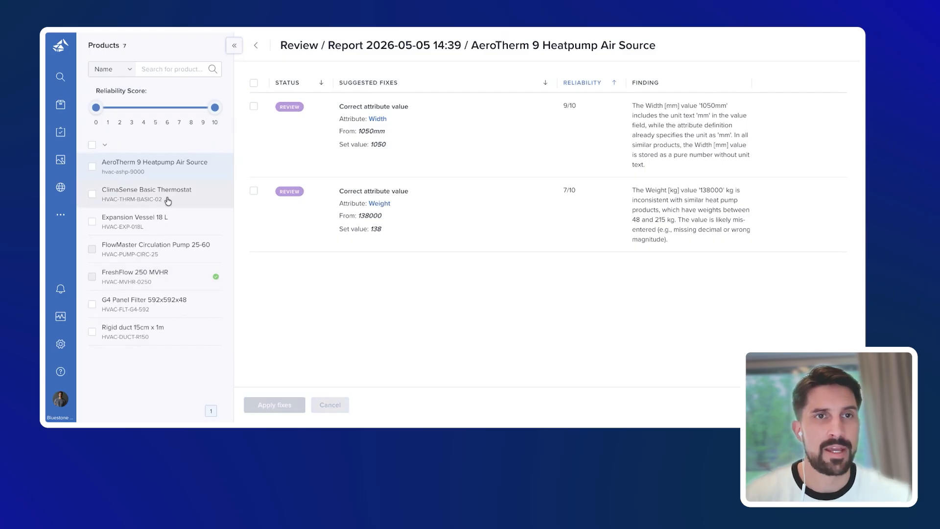